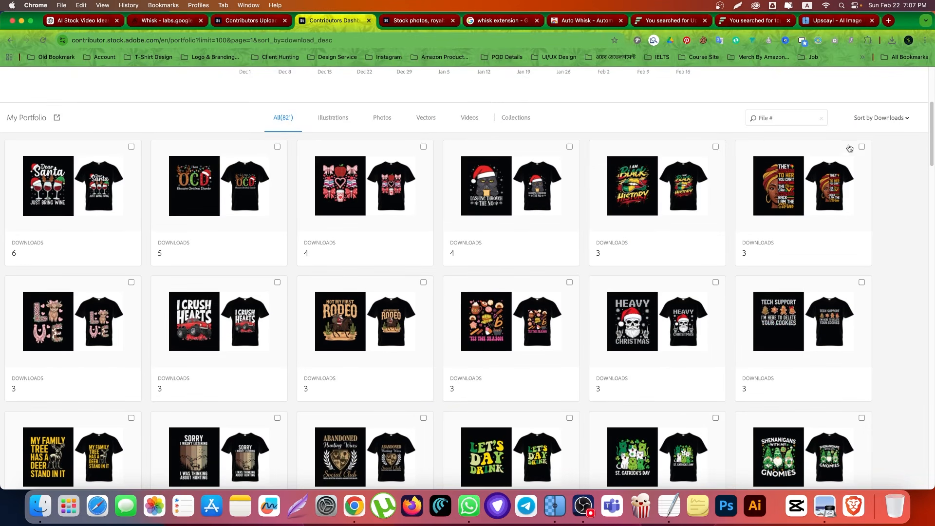
Sort the contributor portfolio by date and browse its newest images.
left_click(879, 119)
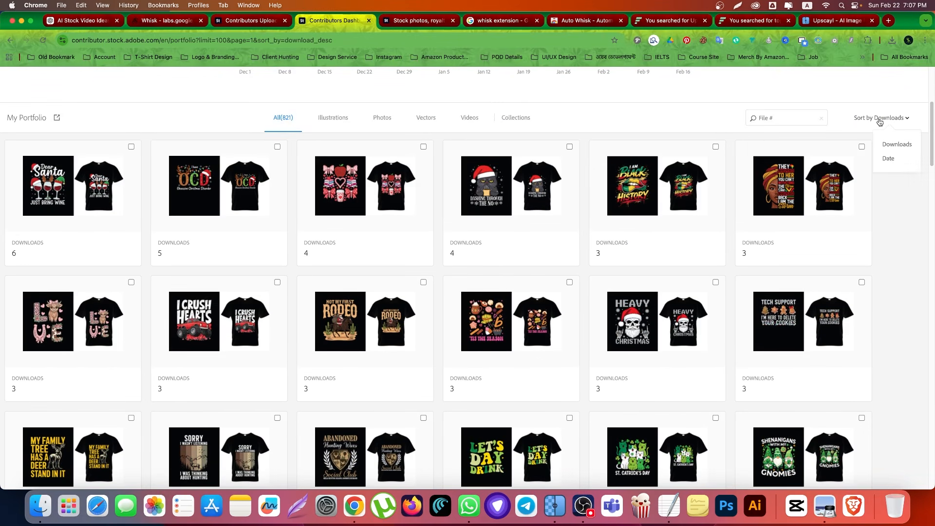
left_click(891, 162)
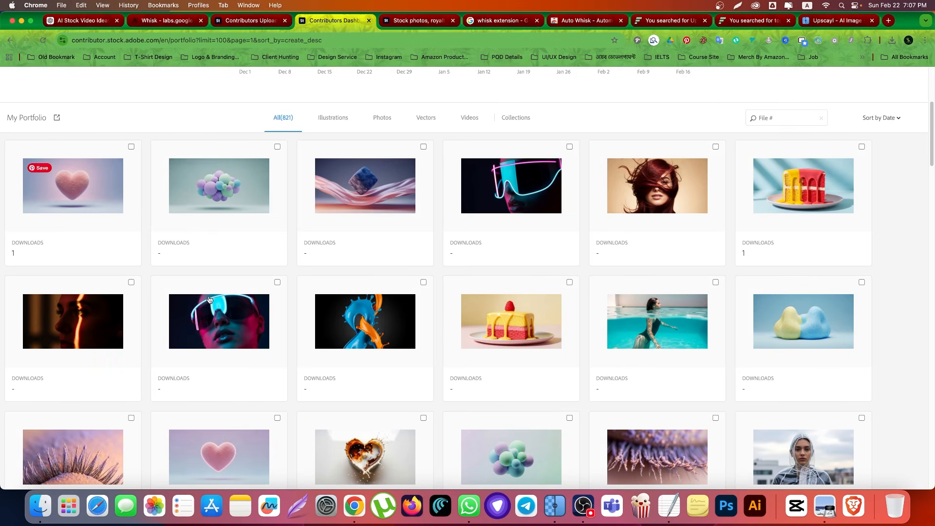
scroll(438, 281, "down", 3)
scroll(403, 283, "down", 2)
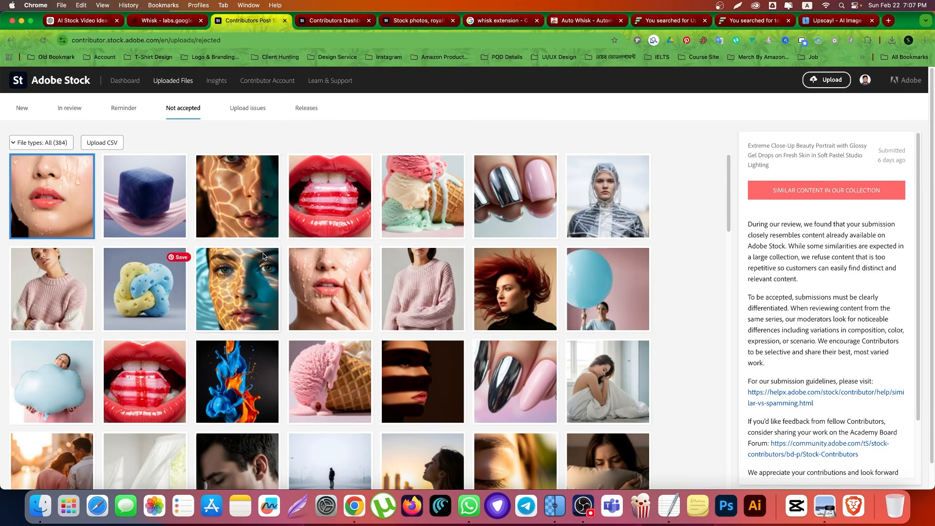
Check the rejection reason of the red-haired woman portrait among the not accepted files, and compare it with the portfolio.
scroll(238, 272, "down", 1)
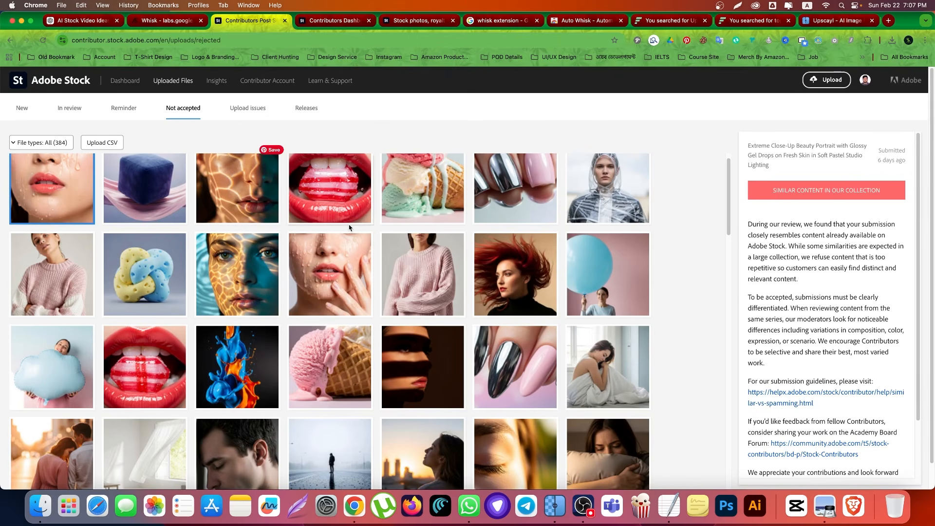
left_click(520, 246)
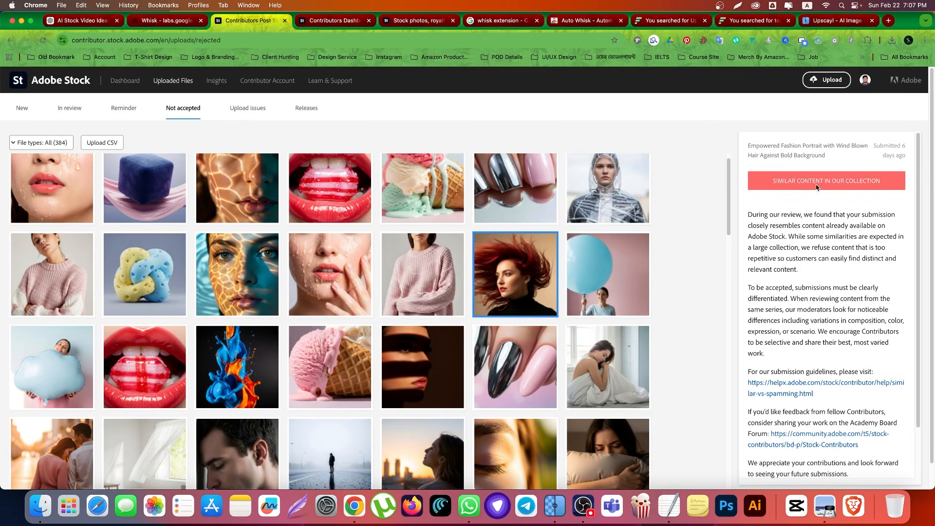
left_click(334, 20)
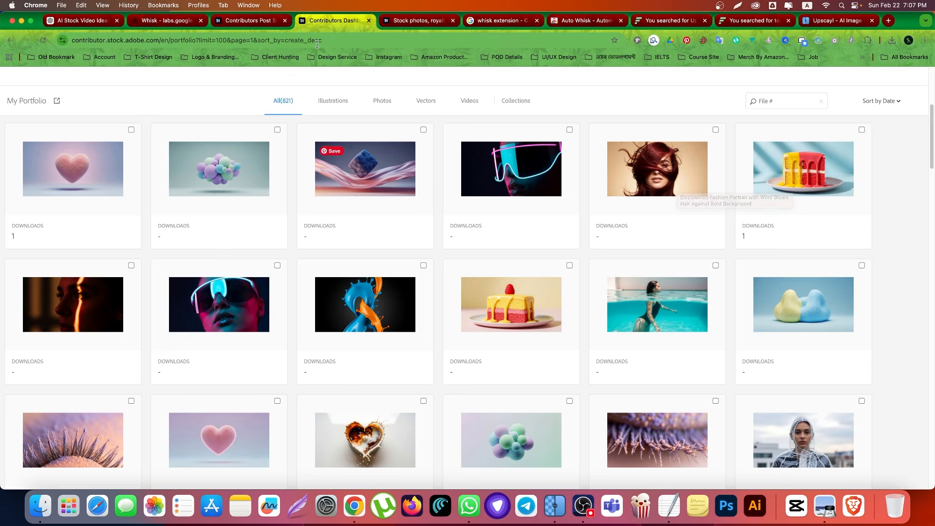
Check the rejection reason of the blue and orange paint splash, and view the details of the similar accepted image in the portfolio.
left_click(248, 20)
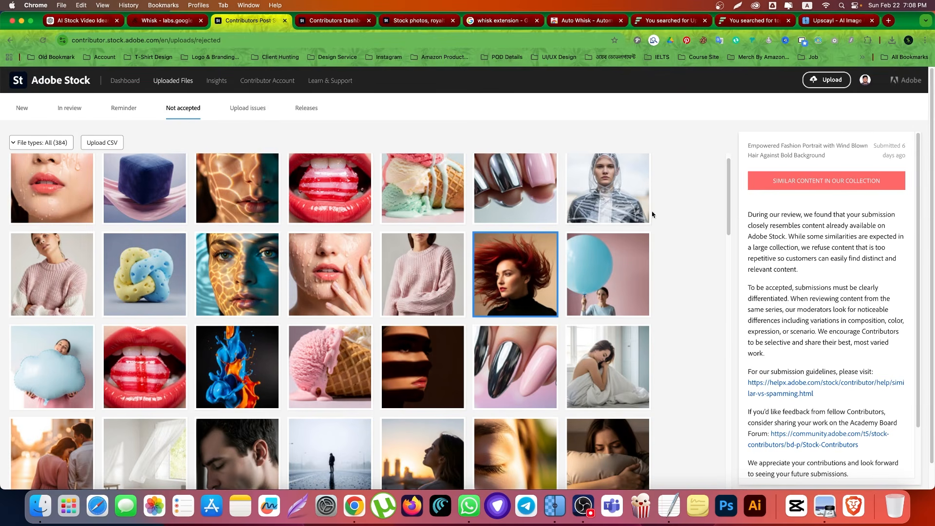
scroll(243, 294, "down", 2)
left_click(243, 294)
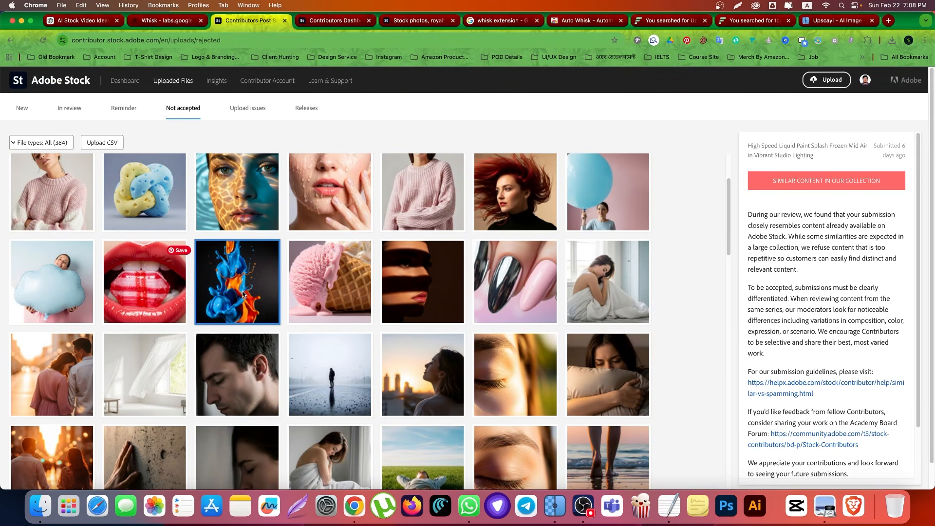
left_click(336, 20)
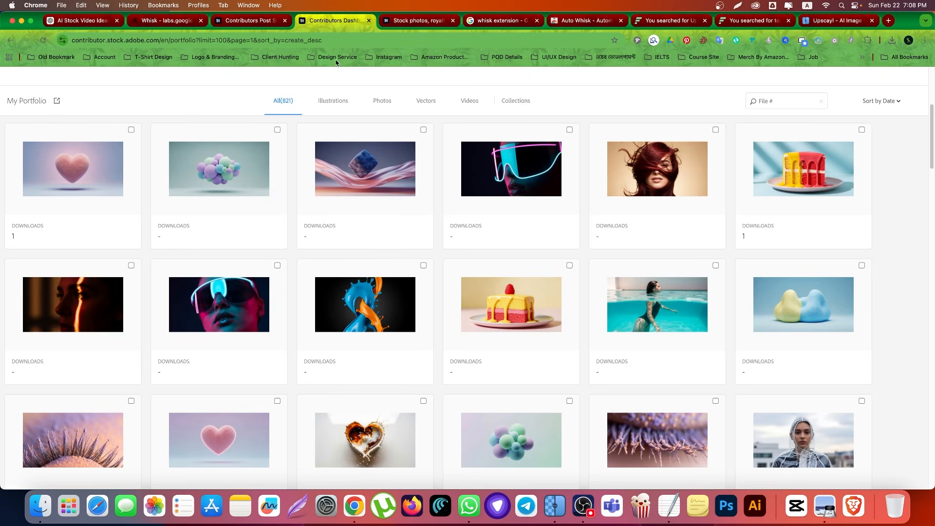
left_click(361, 315)
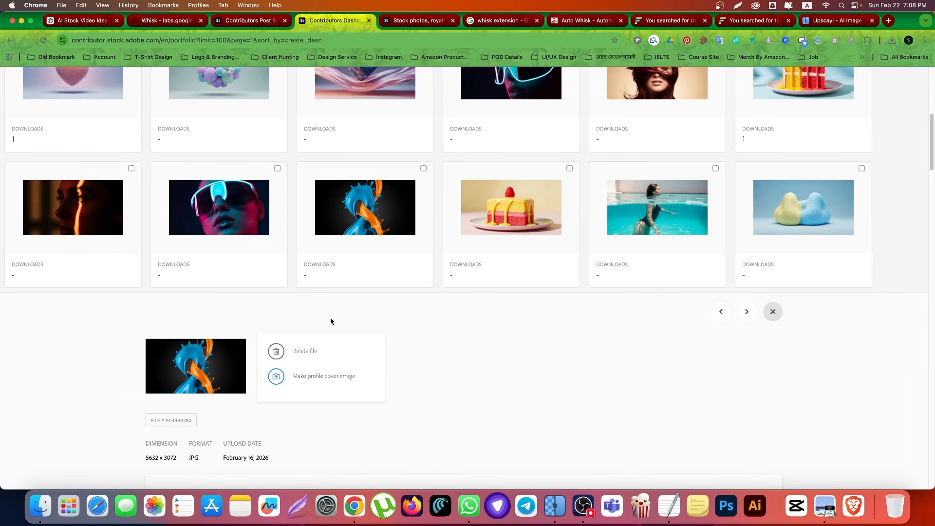
Look through the remaining not accepted files and compare them with the accepted portfolio images.
left_click(248, 21)
scroll(189, 304, "up", 10)
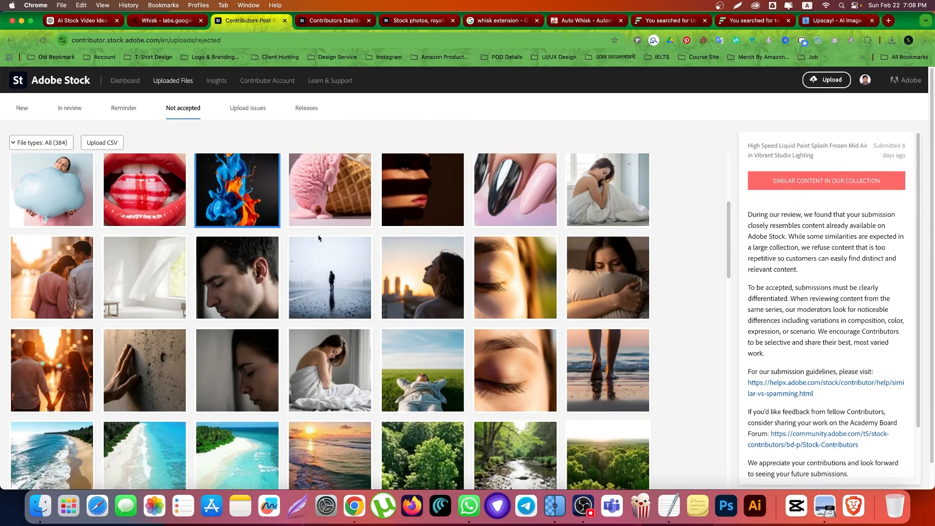
scroll(188, 305, "up", 4)
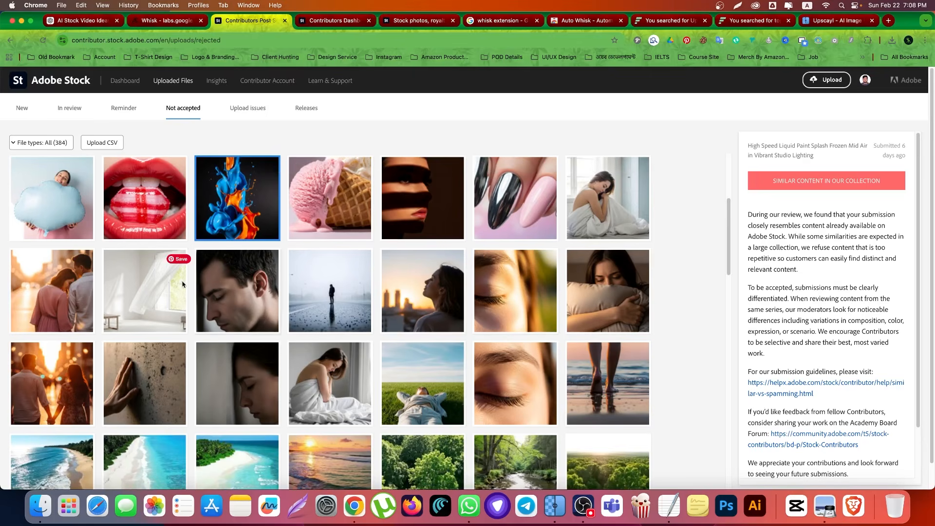
scroll(132, 286, "up", 5)
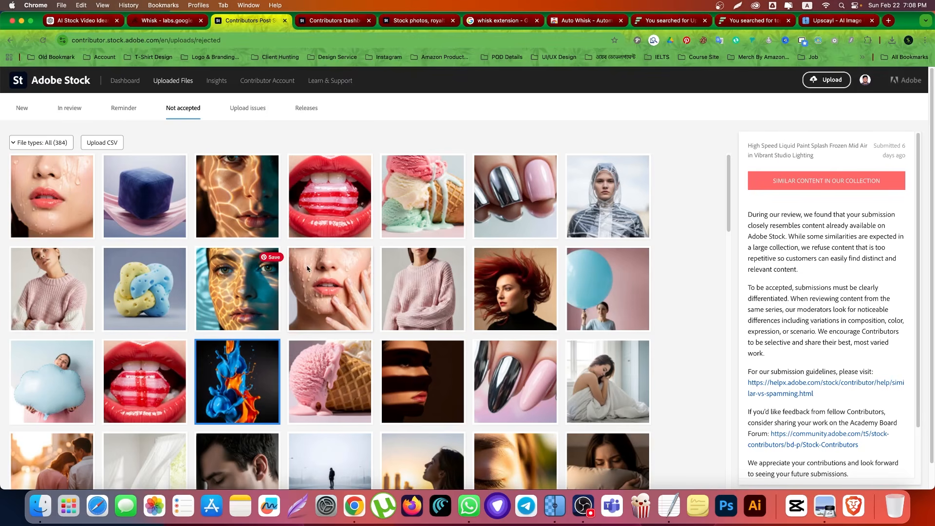
left_click(323, 21)
scroll(310, 188, "up", 5)
scroll(311, 191, "down", 3)
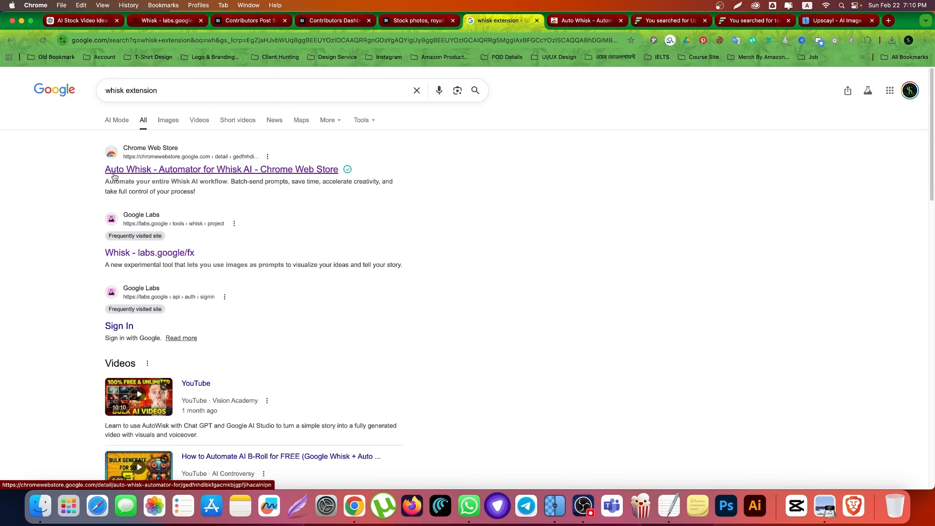
Install the Auto Whisk - Automator for Whisk AI extension from the Chrome Web Store.
left_click(572, 22)
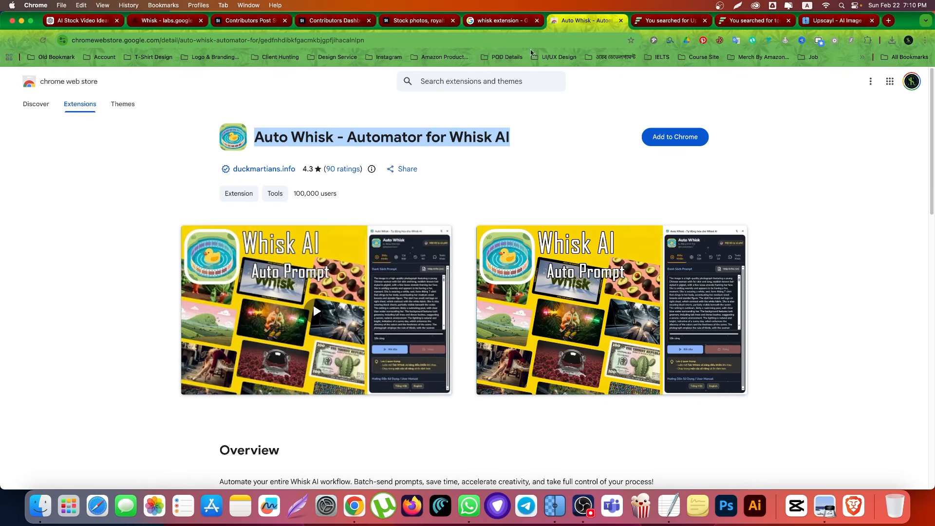
left_click(253, 139)
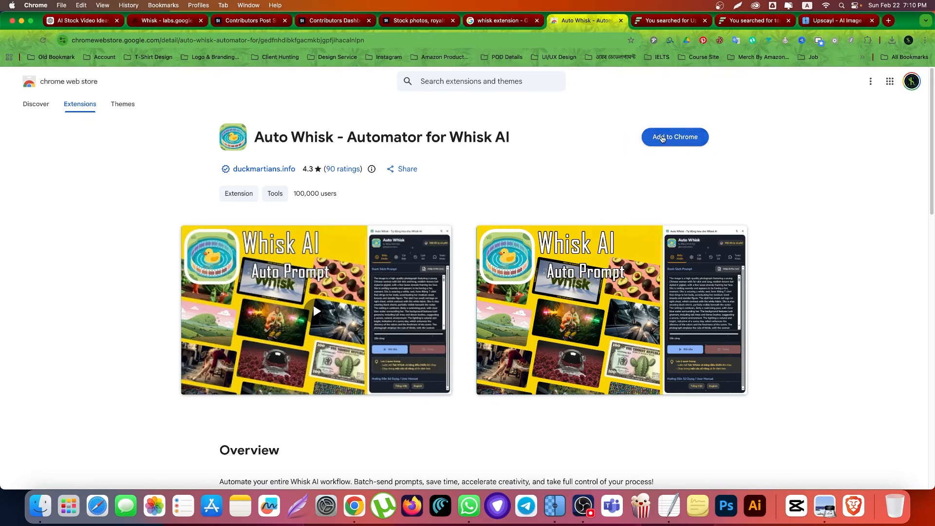
left_click(653, 138)
left_click(534, 294)
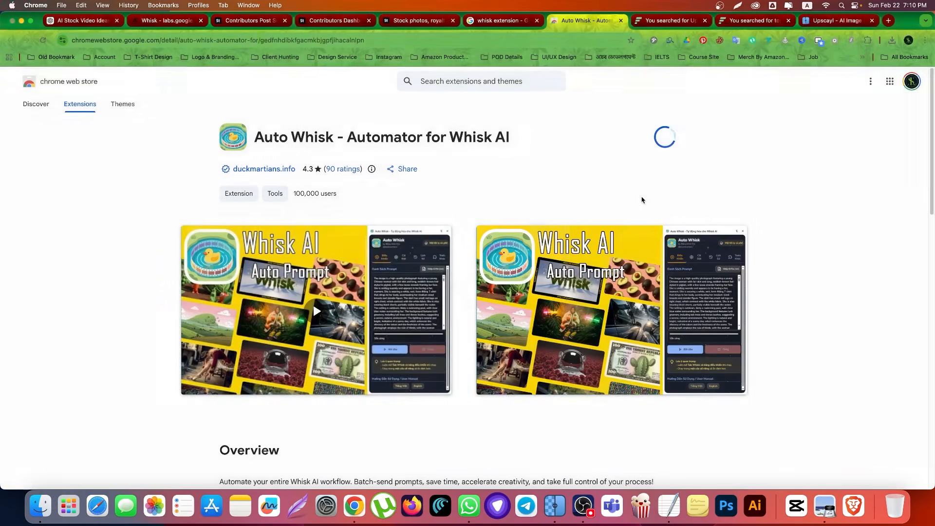
Pin the Auto Whisk extension in the browser.
left_click(867, 40)
scroll(811, 225, "down", 4)
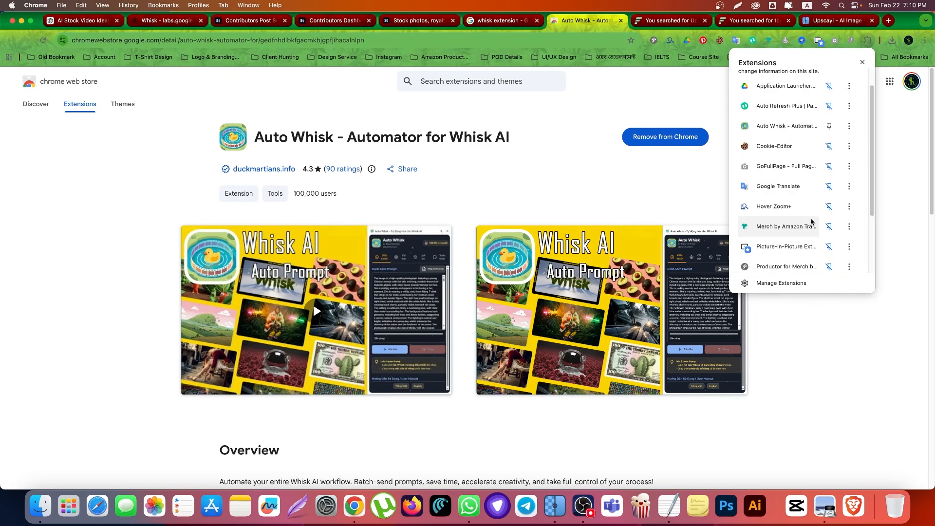
left_click(574, 109)
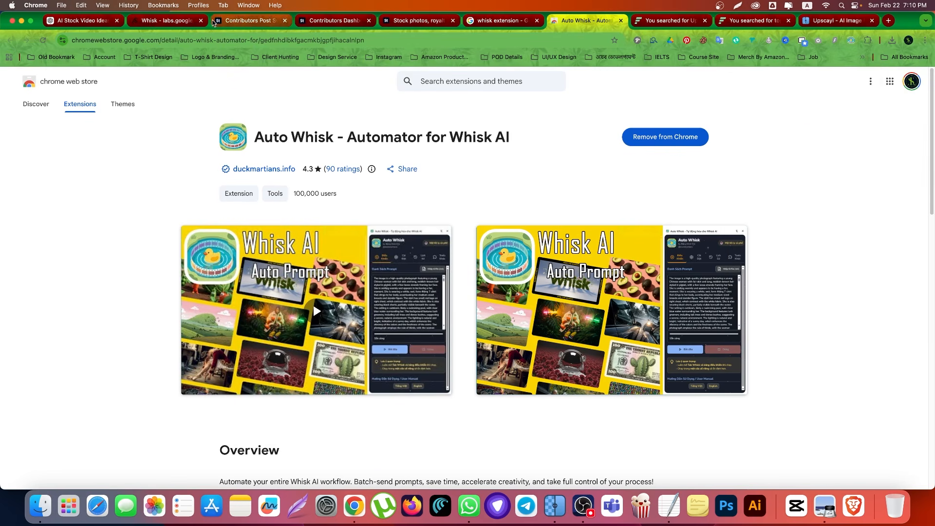
Review the stock photo prompts in the ChatGPT conversation and return to the Whisk project.
left_click(165, 21)
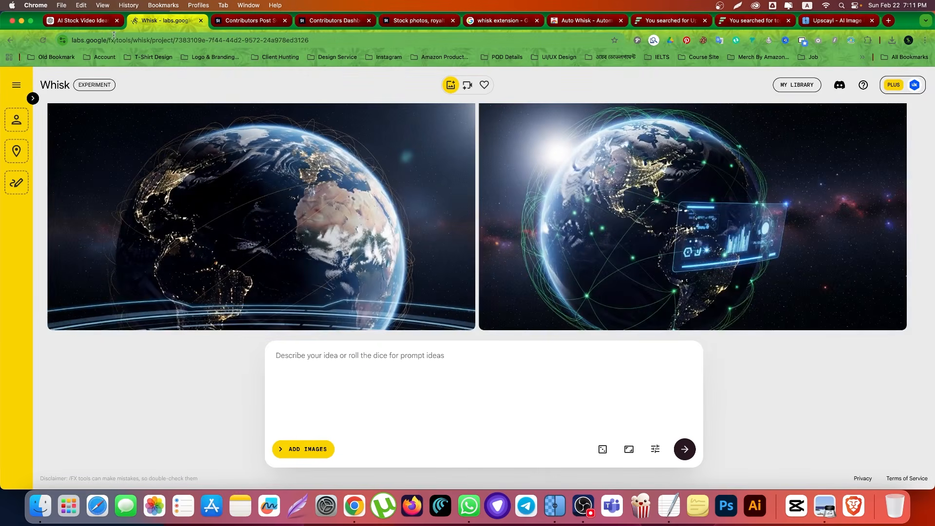
left_click(97, 21)
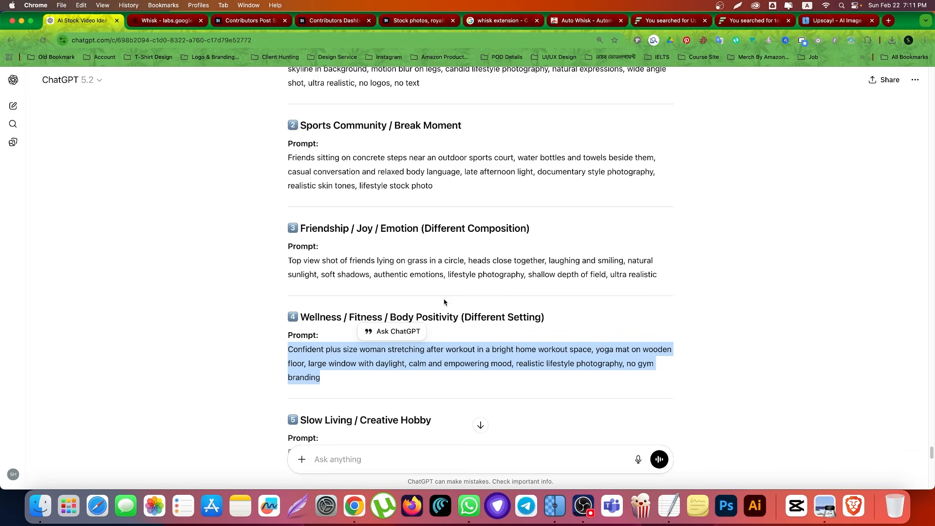
left_click(171, 20)
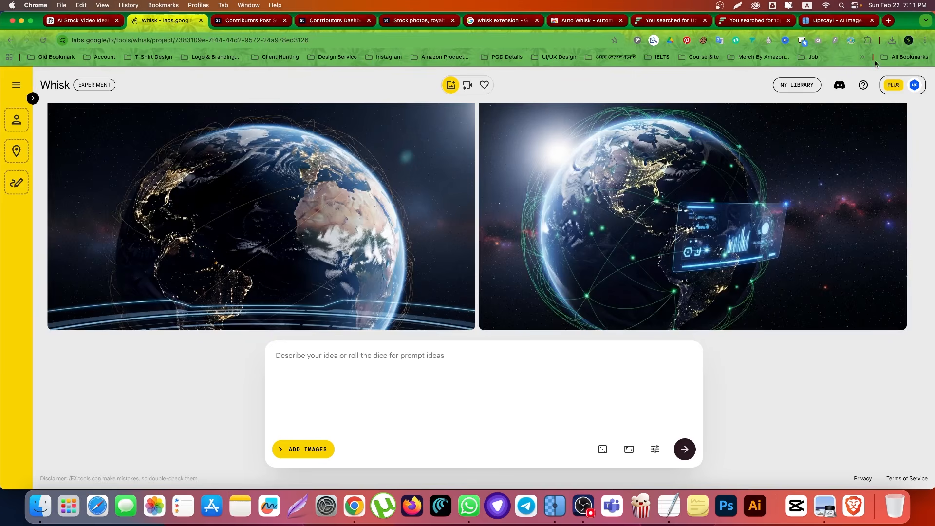
Launch version 7.6.0 (API) of Auto Whisk beside the Whisk project and set its language to English.
left_click(850, 41)
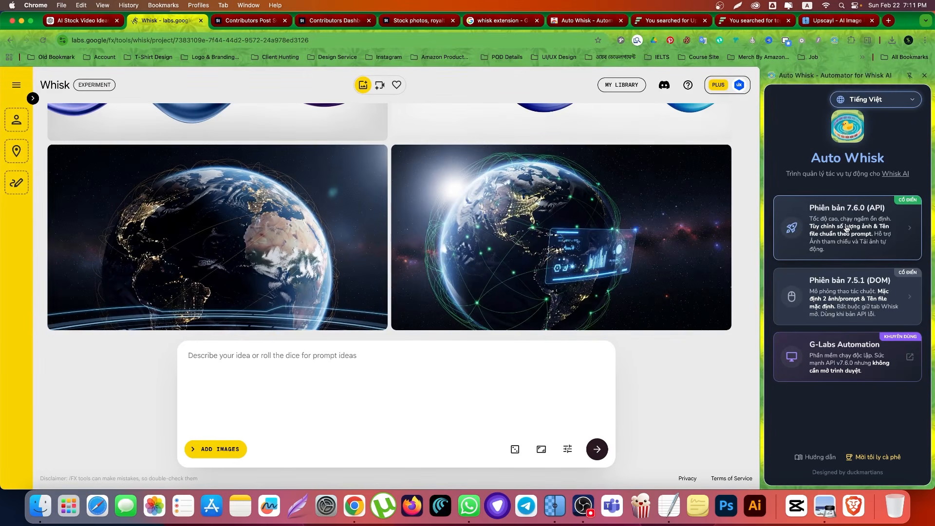
left_click(846, 228)
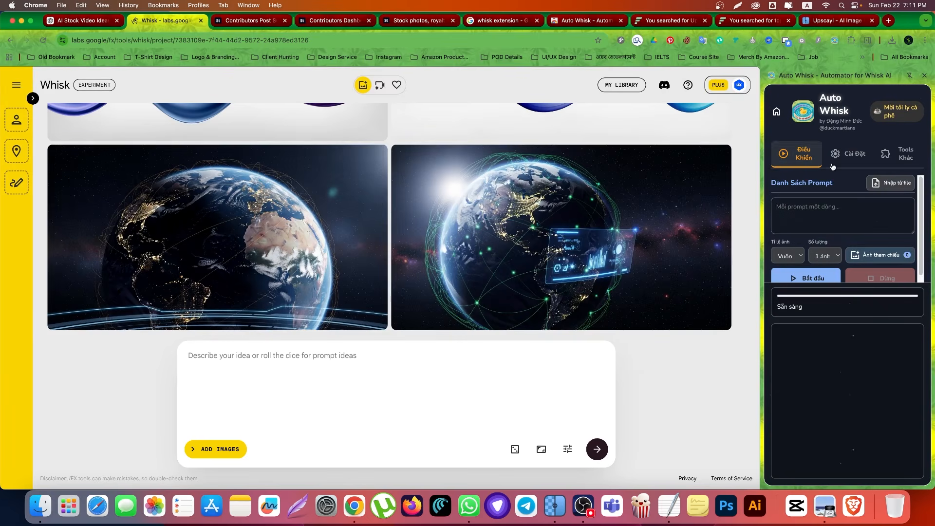
left_click(849, 153)
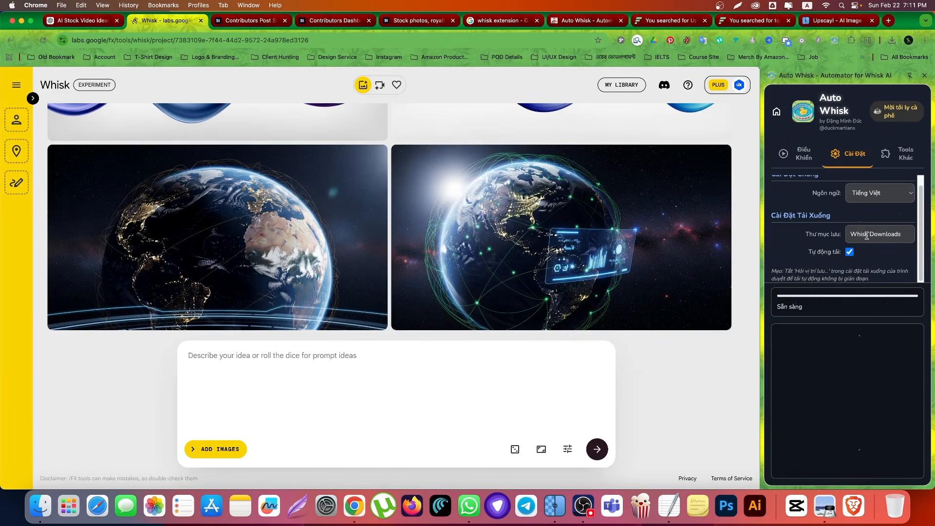
left_click(874, 200)
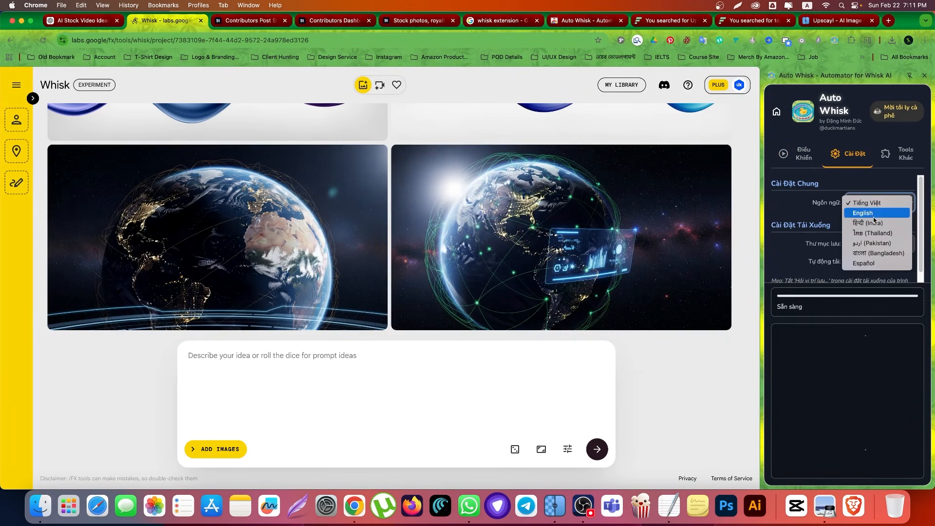
left_click(871, 213)
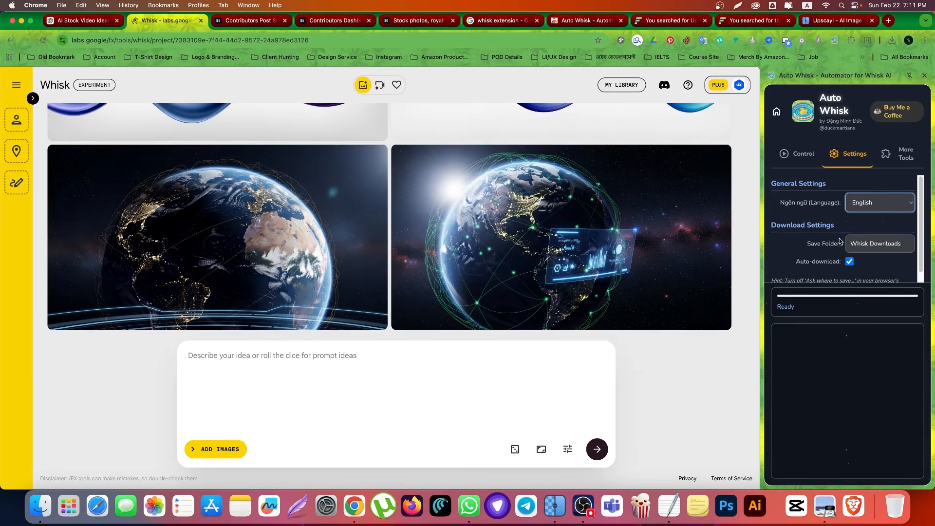
scroll(839, 234, "down", 1)
Paste the three prompts about friends on concrete steps, friends lying on grass and a woman stretching into the prompt list.
left_click(803, 153)
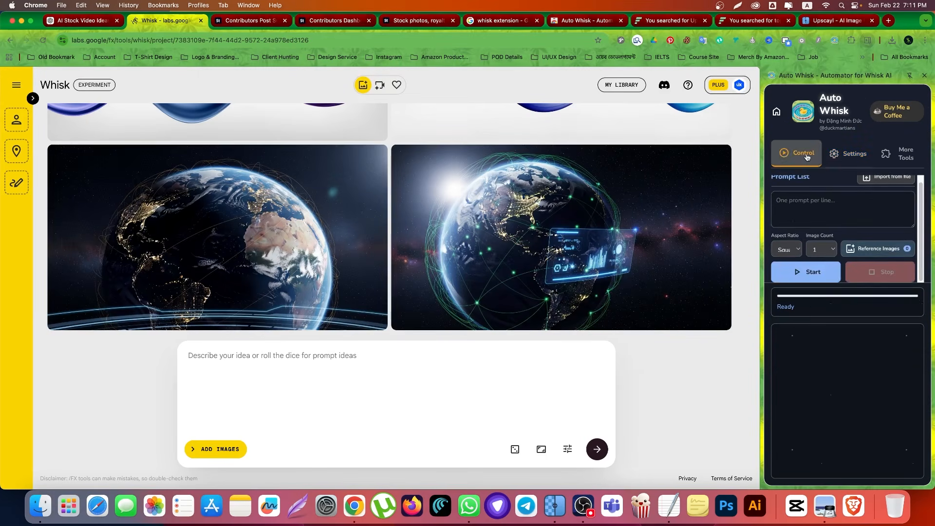
left_click(828, 209)
key("super+v")
scroll(837, 215, "up", 1)
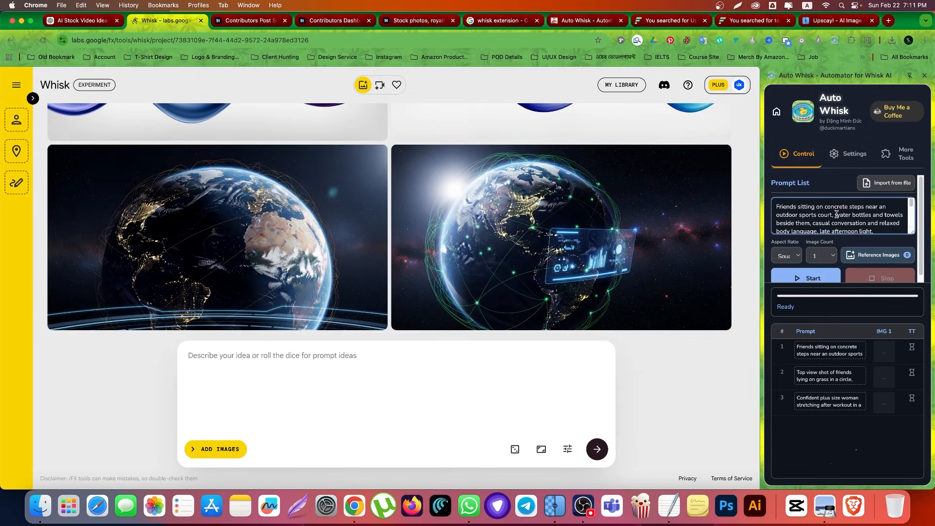
scroll(876, 220, "down", 10)
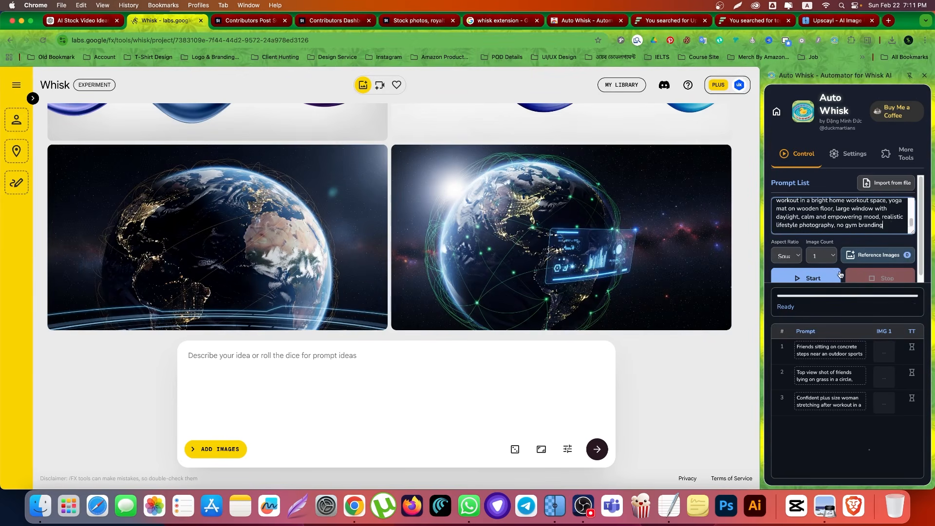
Start generating the prompt list with an image count of 1, after checking the download settings.
scroll(838, 273, "down", 1)
left_click(821, 248)
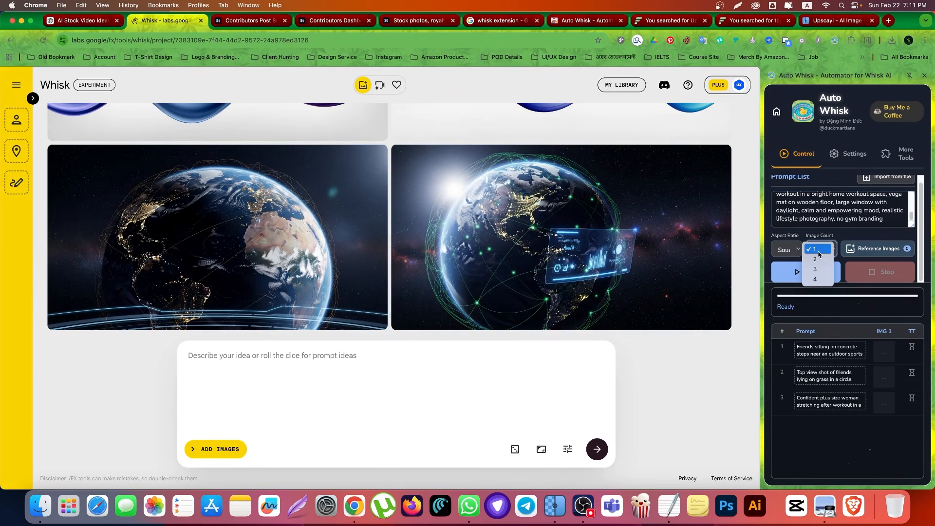
left_click(820, 250)
left_click(848, 154)
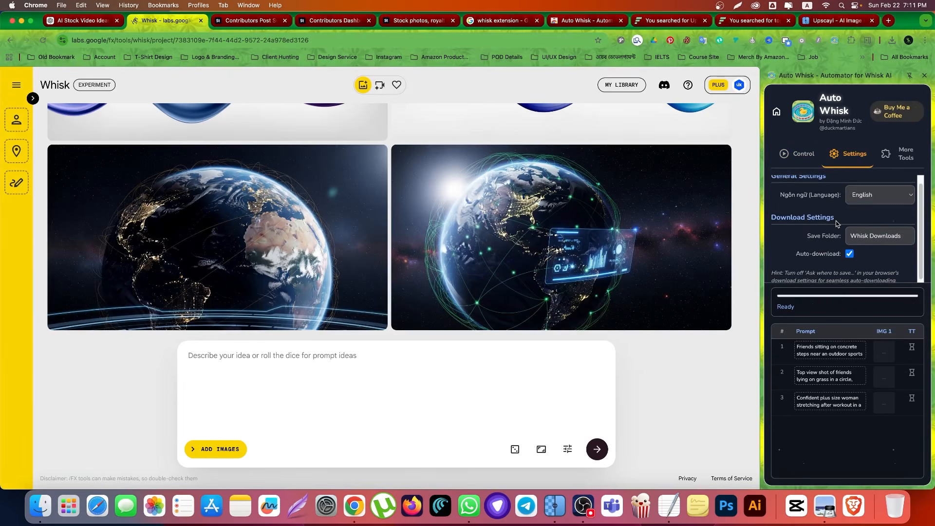
left_click(798, 154)
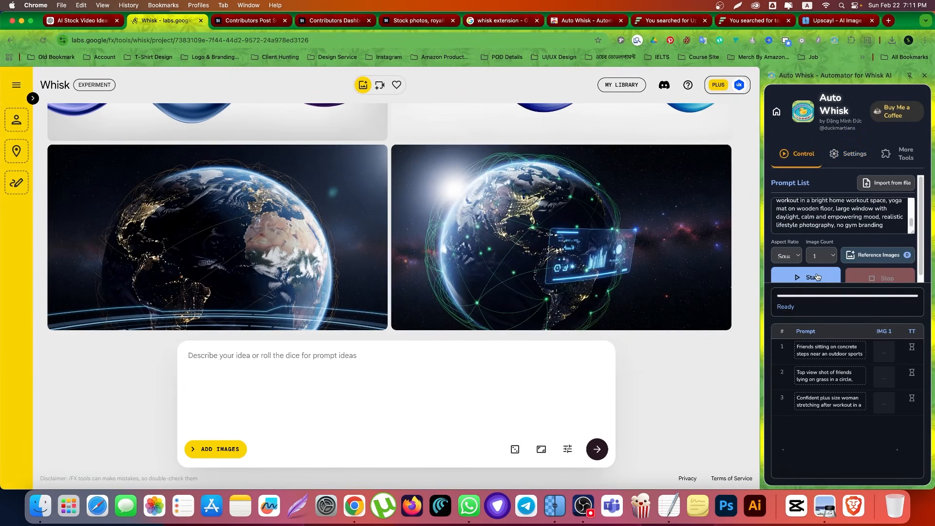
left_click(818, 275)
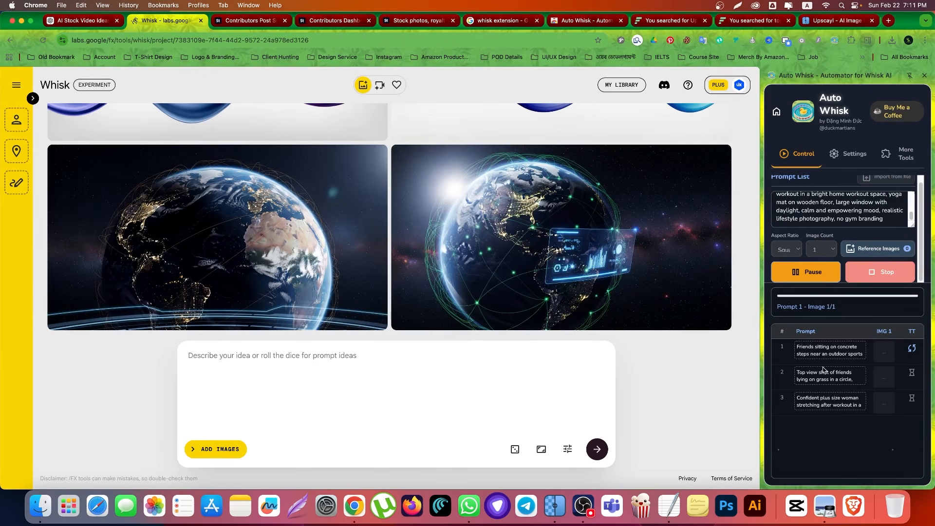
Open the downloaded image of the friends sitting on concrete steps in Preview.
left_click(804, 74)
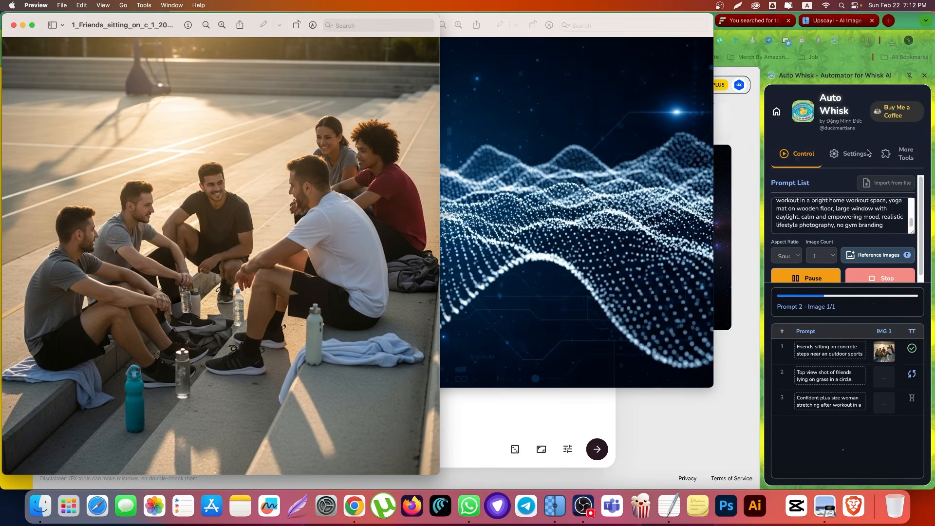
Close the concrete-steps image and the Auto Whisk panel, and look over the generated wave and globe images in the Whisk project.
left_click(14, 26)
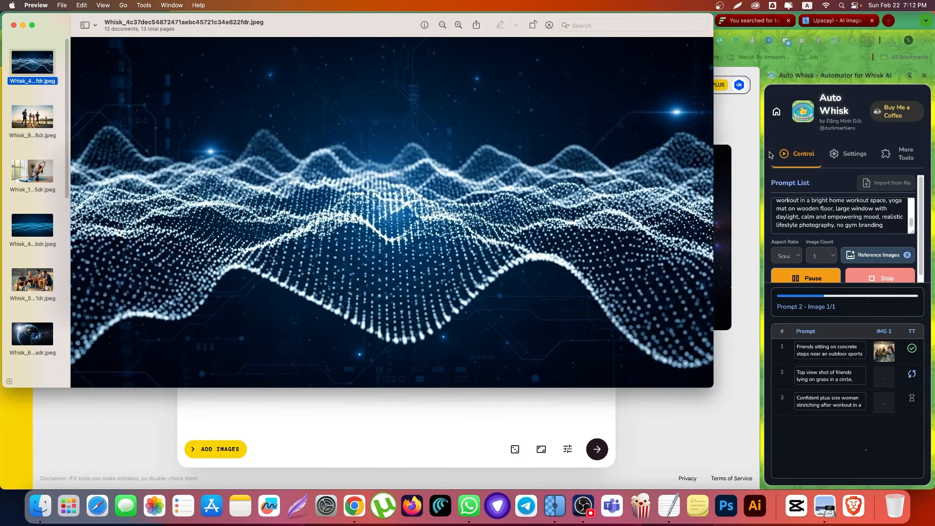
left_click(924, 75)
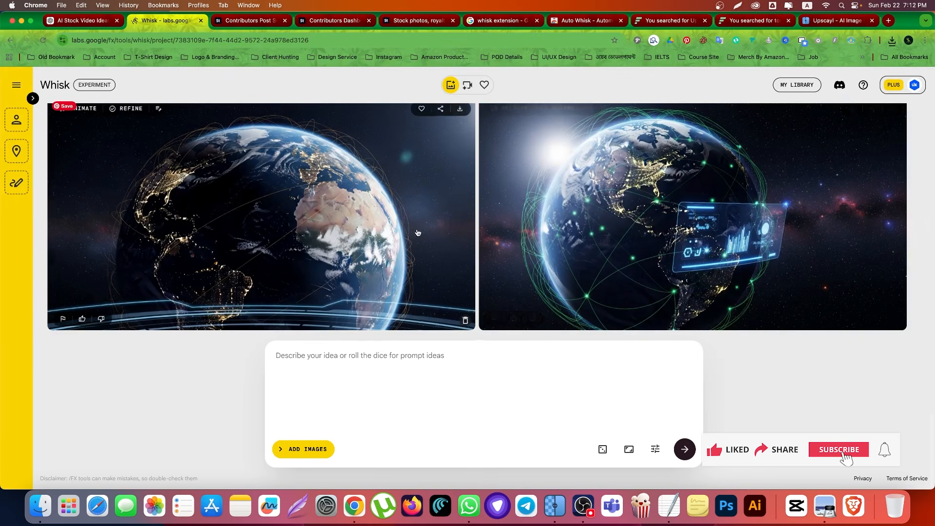
scroll(418, 232, "up", 10)
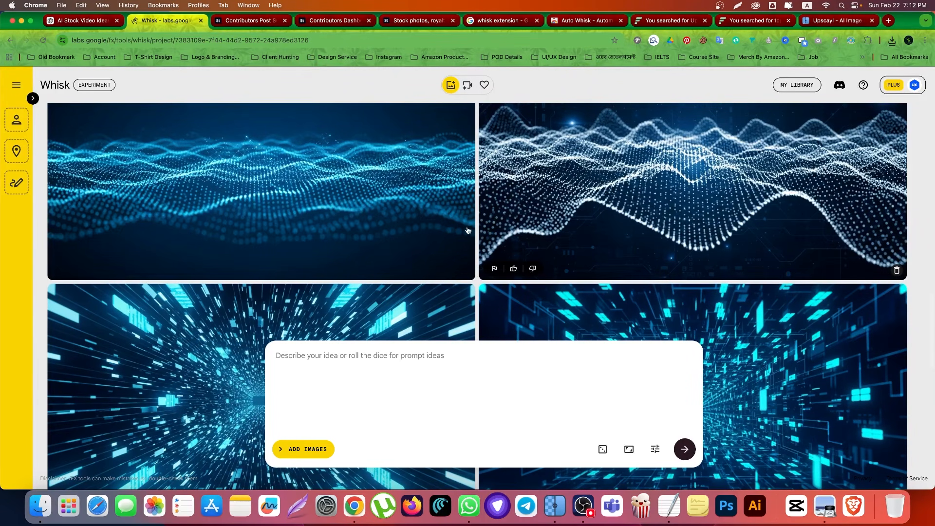
scroll(335, 248, "down", 10)
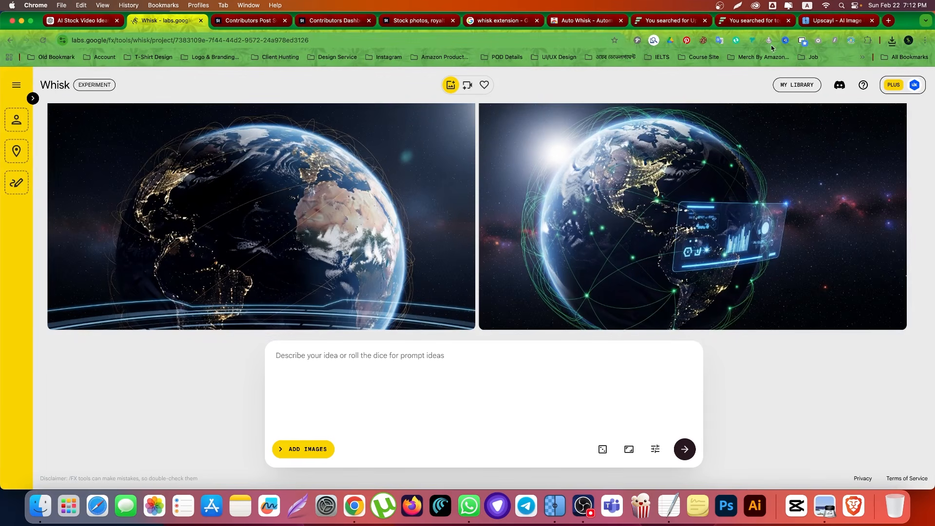
Check the tutorial outline in TextEdit and bring up the Upscayl app to view its upscaling options, ending back in Chrome.
left_click(669, 505)
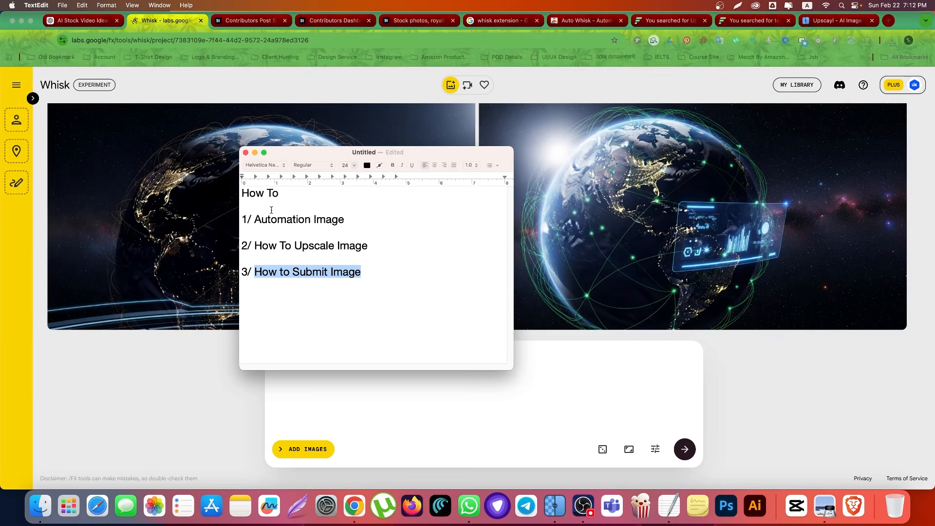
left_click(152, 374)
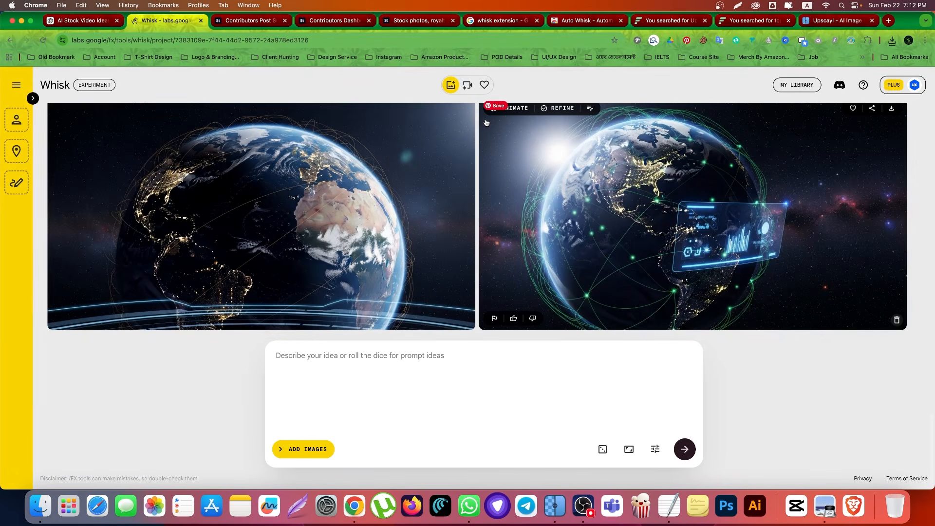
left_click_drag(486, 122, 555, 505)
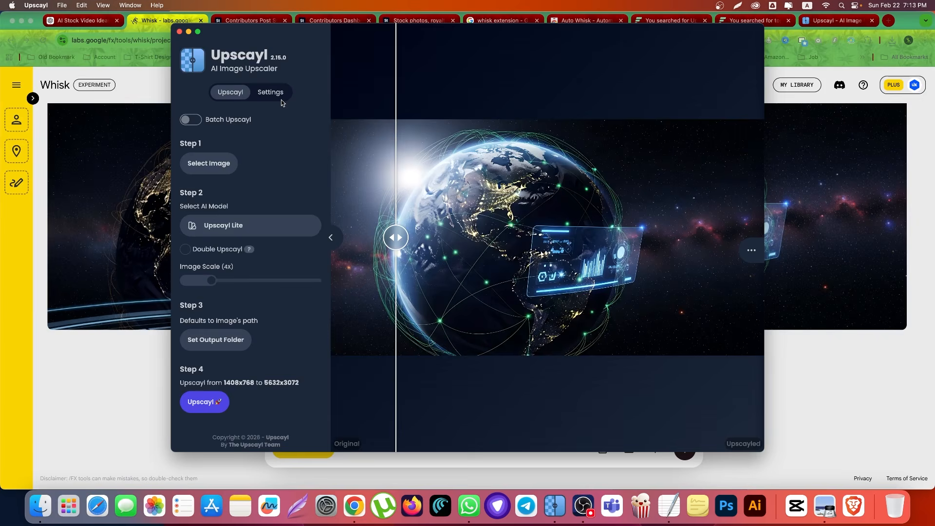
left_click(145, 92)
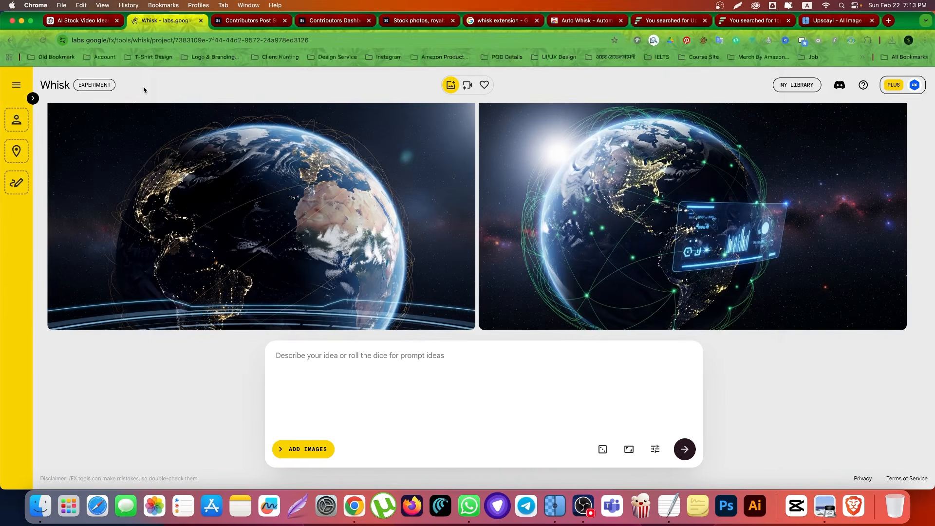
Browse the FileCR search results for "Upscale" and "topas" to examine the available image upscaling programs.
left_click(656, 19)
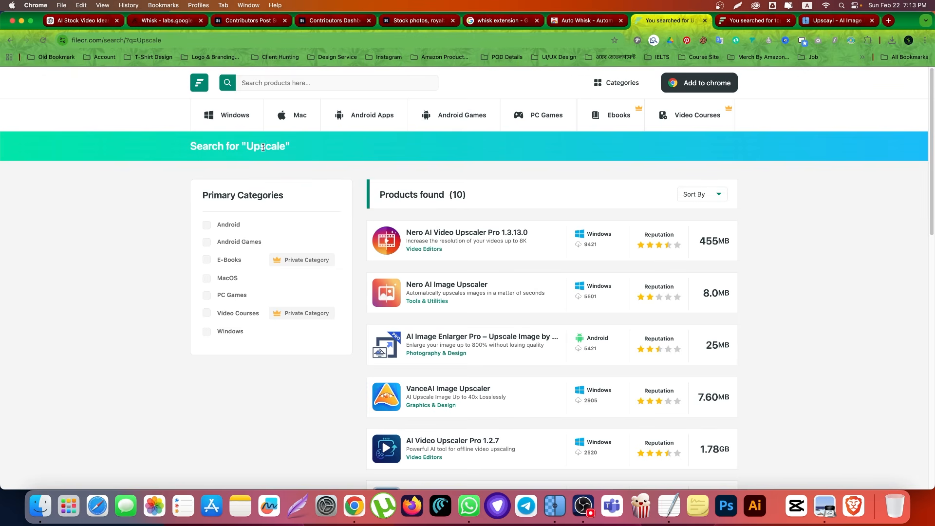
scroll(537, 266, "down", 10)
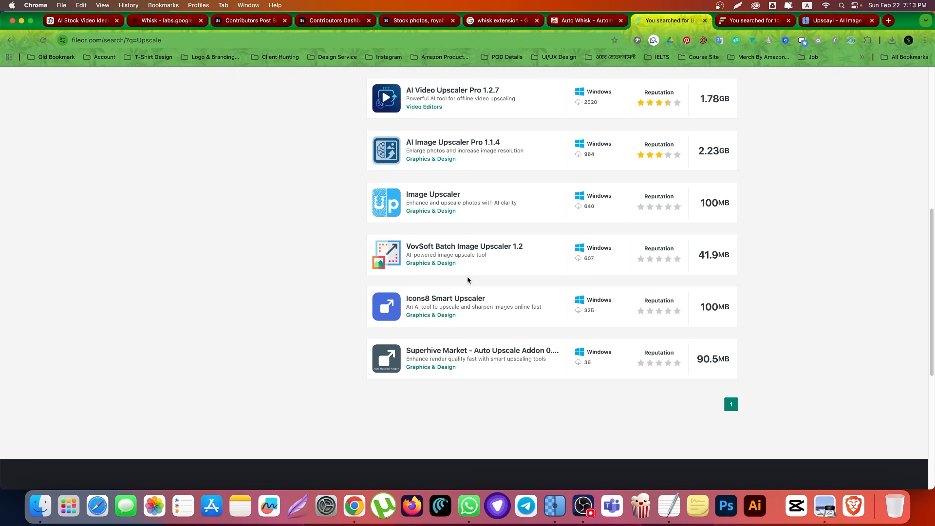
key("ctrl+Tab")
scroll(432, 146, "up", 5)
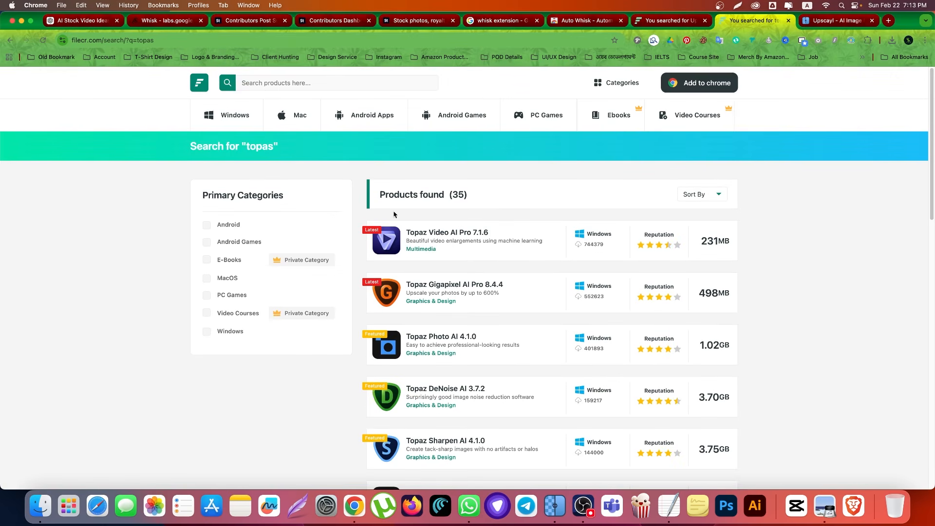
scroll(432, 240, "down", 1)
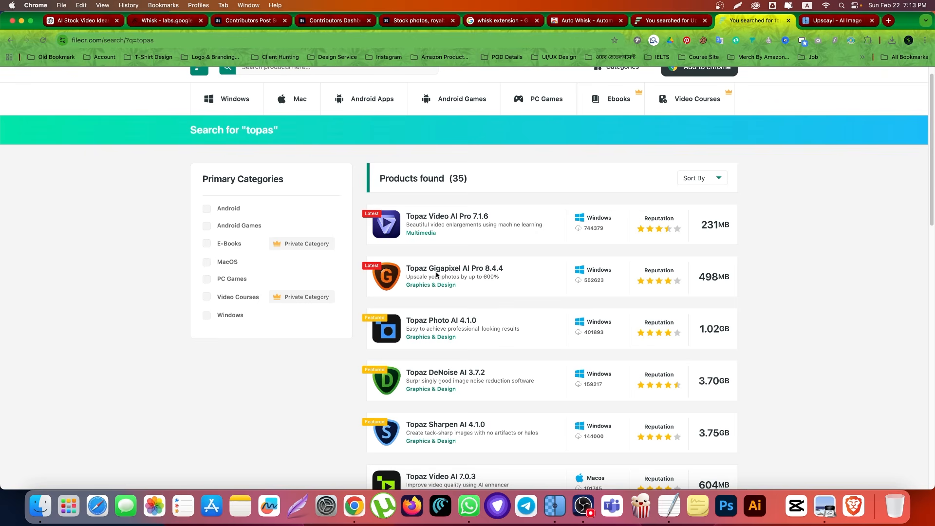
scroll(436, 275, "down", 5)
scroll(403, 298, "up", 5)
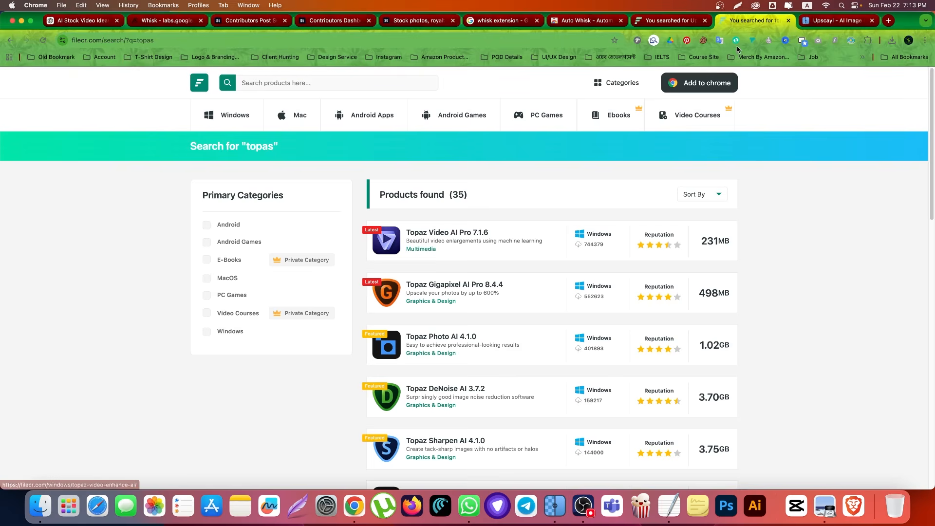
View the upscayl.org home page and its web address to examine the official Upscayl download source.
left_click(833, 21)
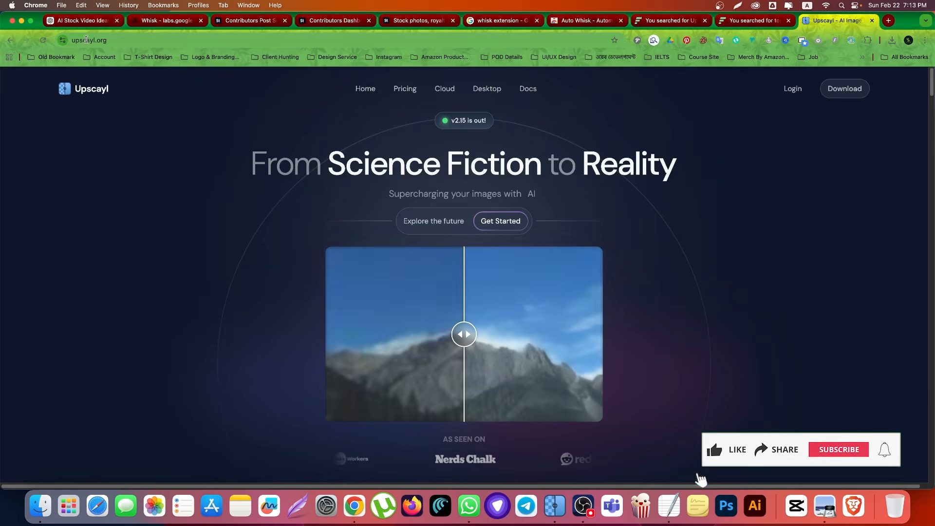
left_click(107, 40)
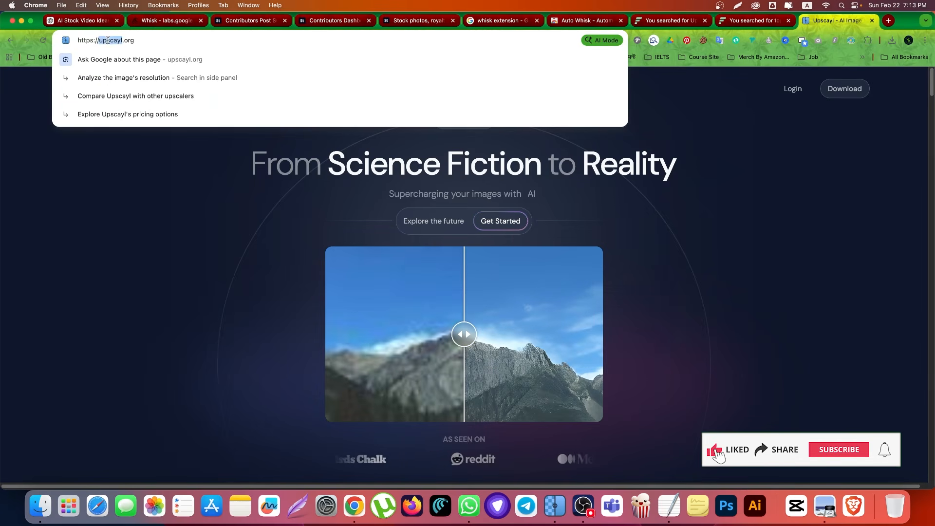
left_click(136, 200)
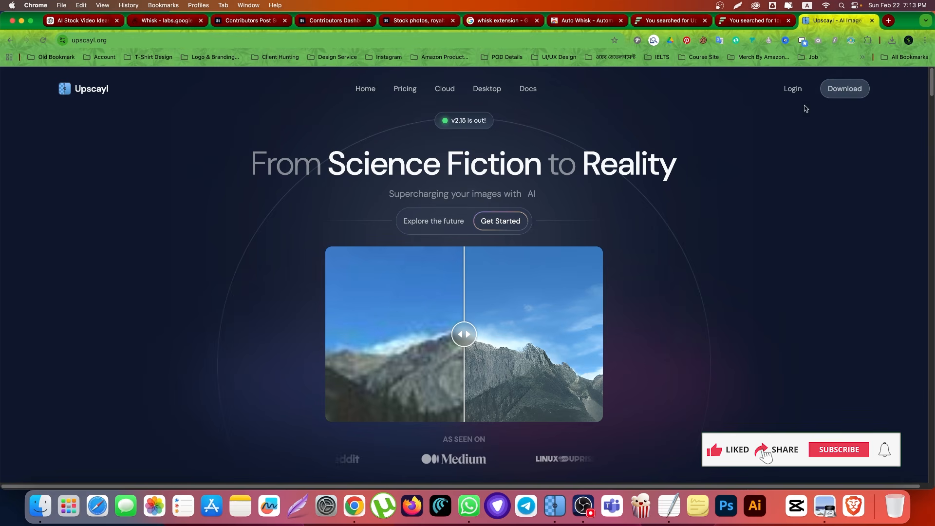
scroll(560, 203, "down", 3)
scroll(559, 199, "down", 3)
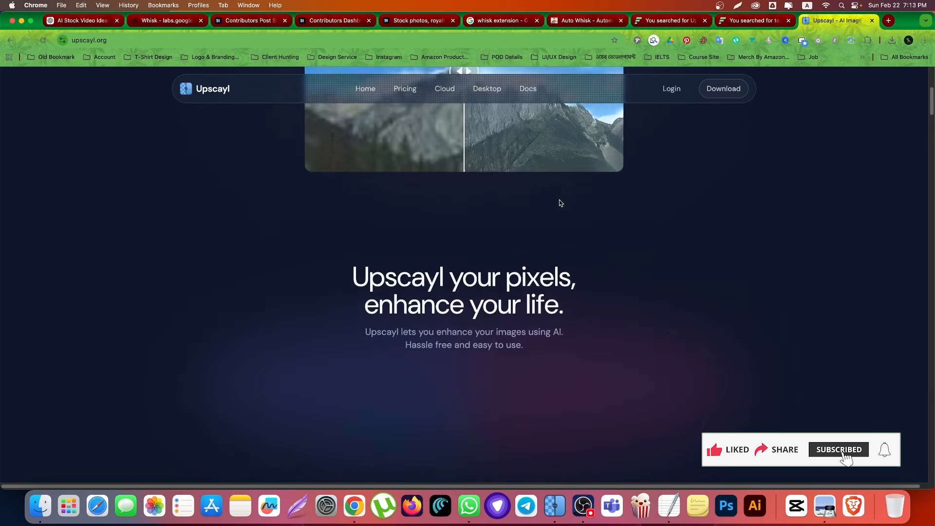
Search FileCR for "upscayl" and view the macOS download page of Upscayl 2.15.0, closing both FileCR tabs at the end.
left_click(671, 20)
scroll(394, 138, "up", 10)
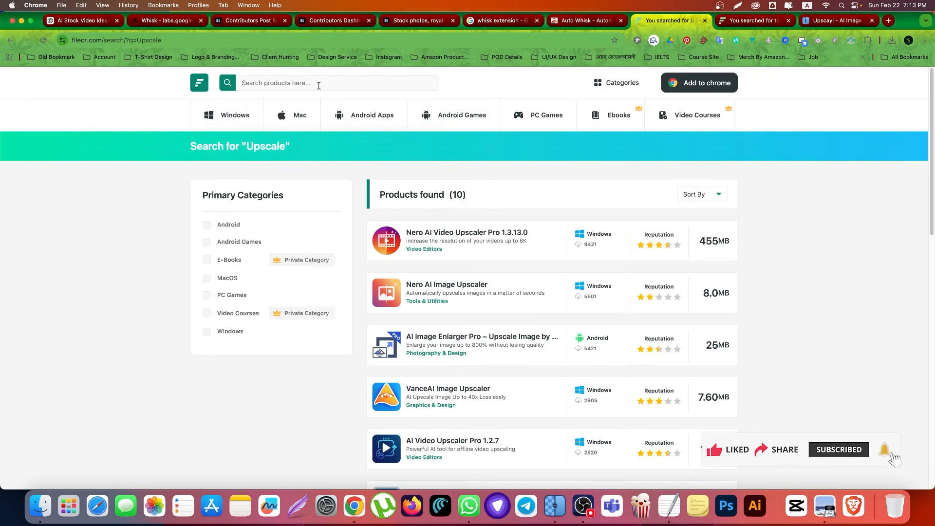
left_click(302, 83)
type("upscayl")
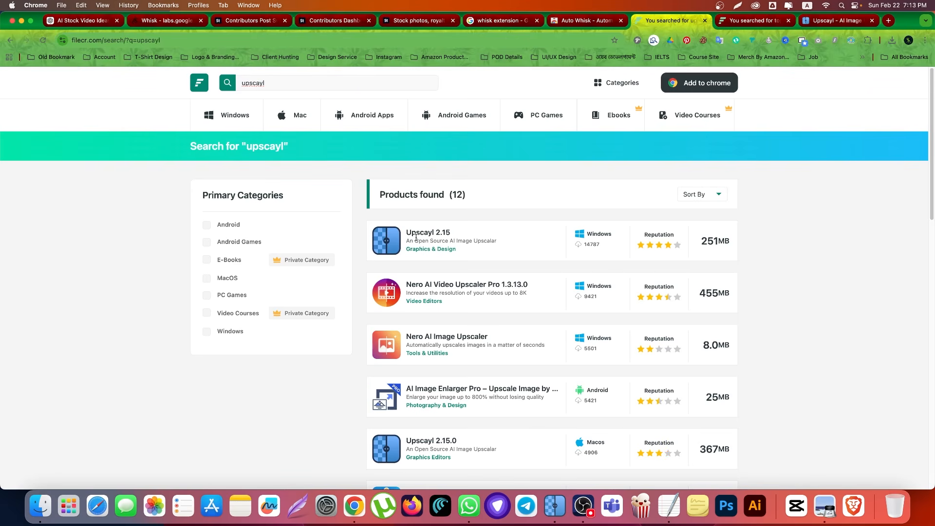
scroll(486, 380, "down", 3)
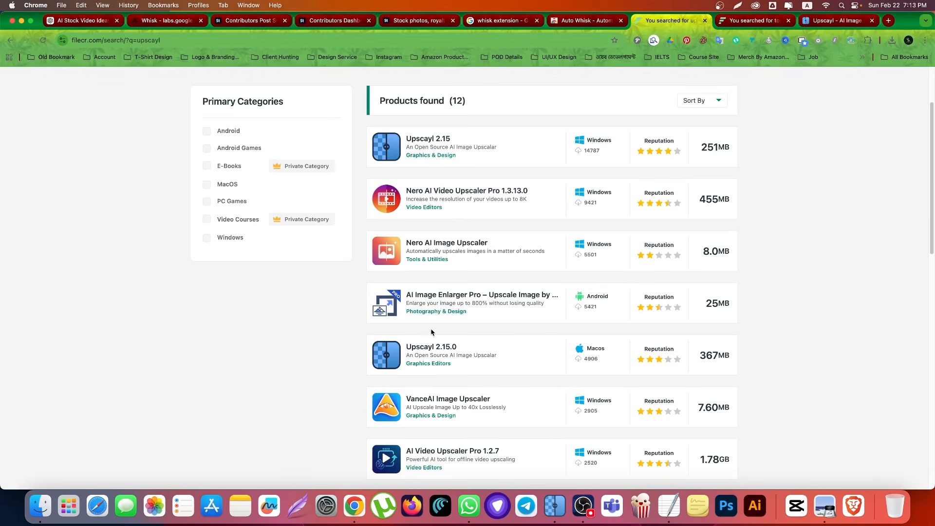
left_click(449, 346)
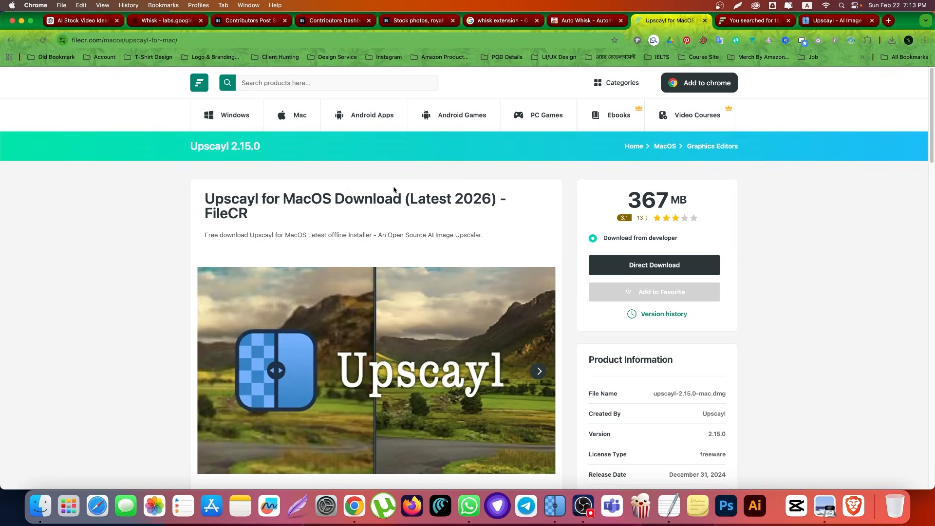
left_click(704, 21)
left_click(704, 21)
Switch to Preview, show the image of joggers with a basketball and enlarge the window to the screen's edge.
left_click(825, 506)
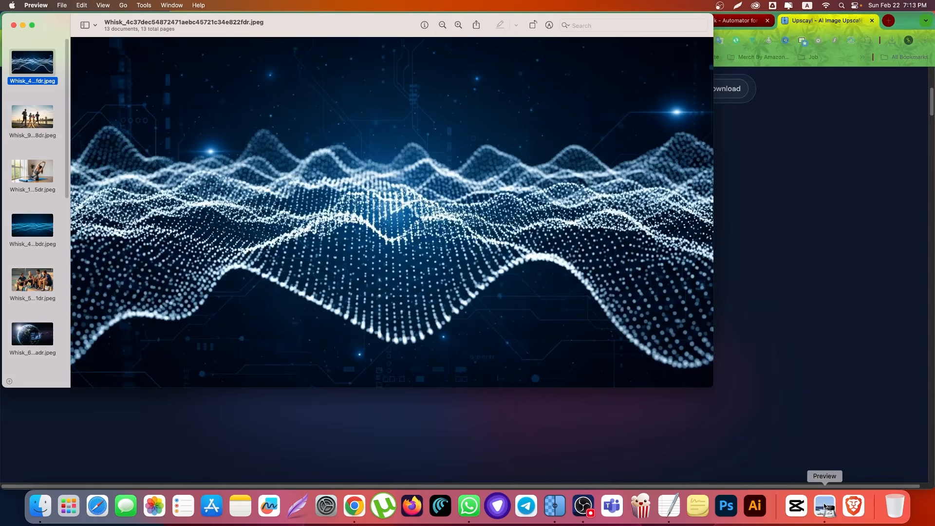
left_click_drag(154, 23, 238, 41)
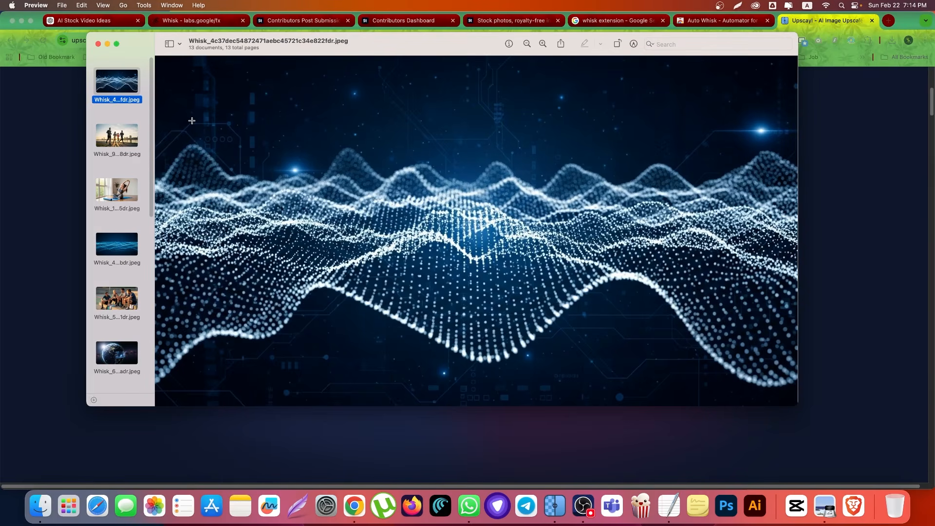
scroll(130, 166, "down", 10)
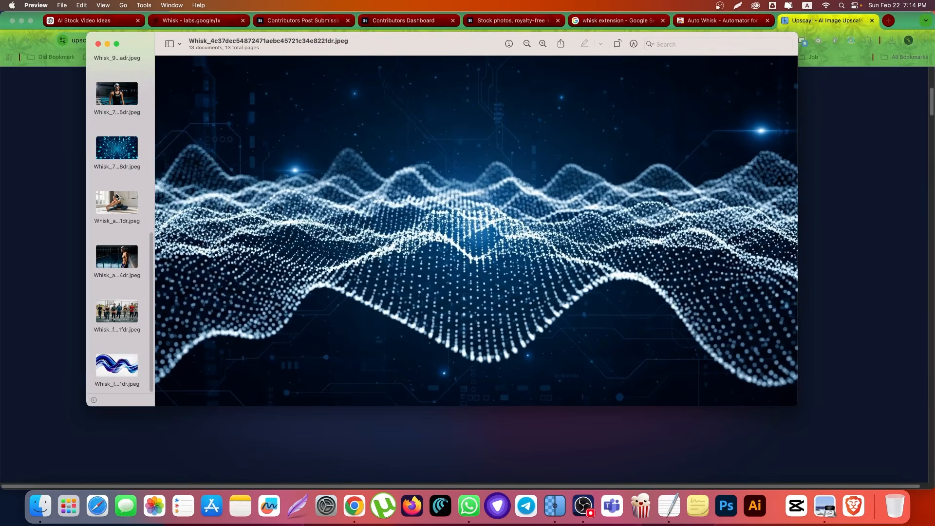
left_click(118, 299)
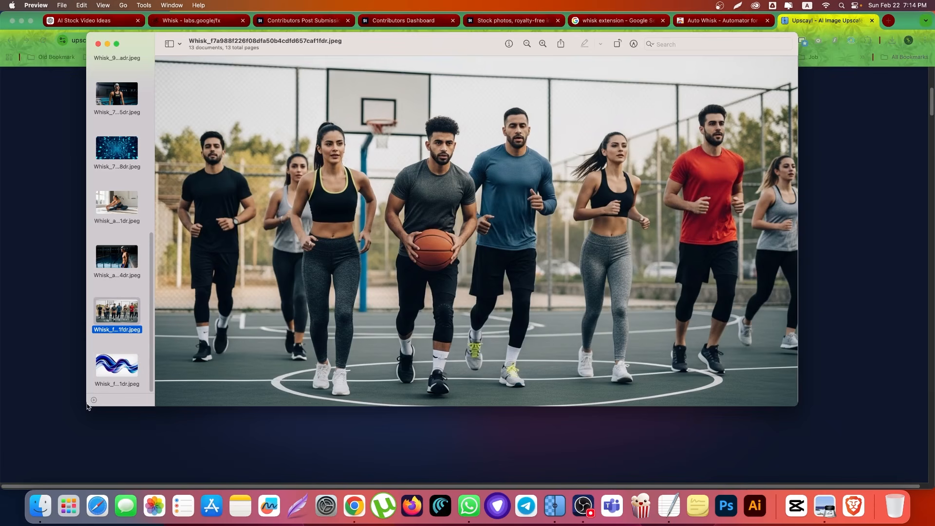
left_click_drag(90, 408, 3, 457)
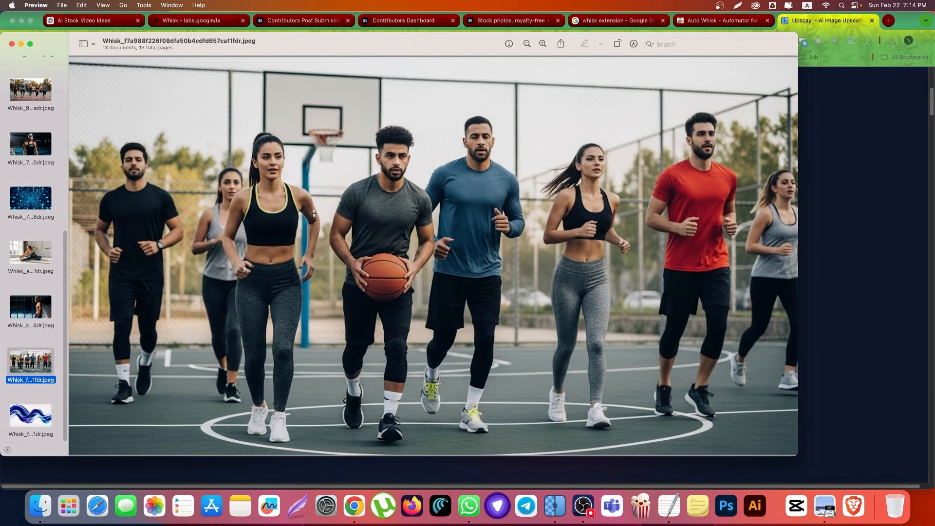
Show the image of the group running on the red basketball court and examine the hand area of the man in grey.
left_click(30, 90)
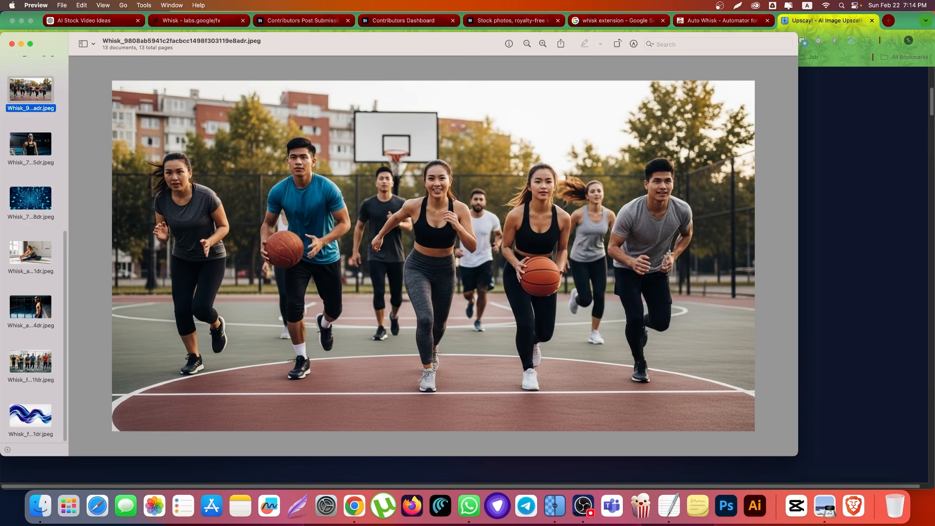
left_click_drag(659, 250, 683, 284)
left_click(653, 270)
left_click_drag(655, 251, 680, 282)
Go through the images from the first wave to the friends on concrete steps, and examine the blonde woman's face and the hands.
scroll(491, 275, "up", 2)
scroll(45, 104, "up", 6)
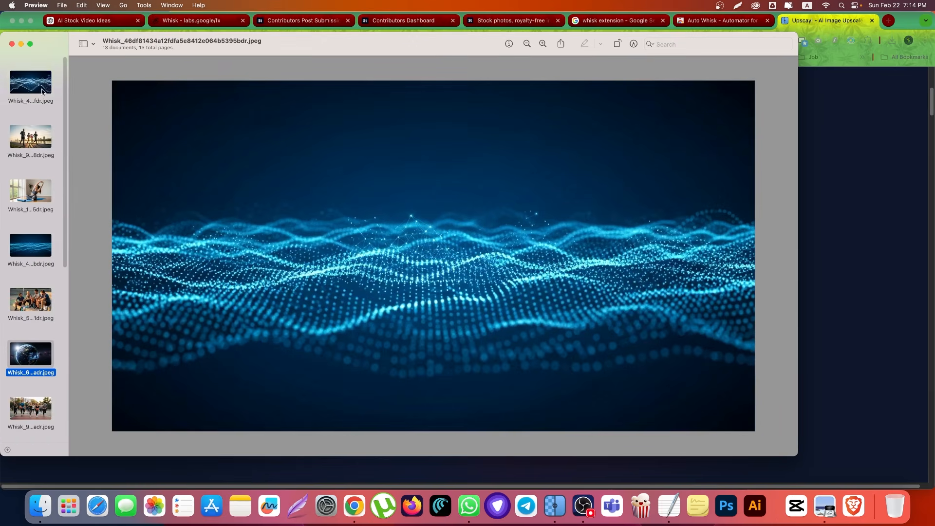
left_click(48, 93)
key("Down")
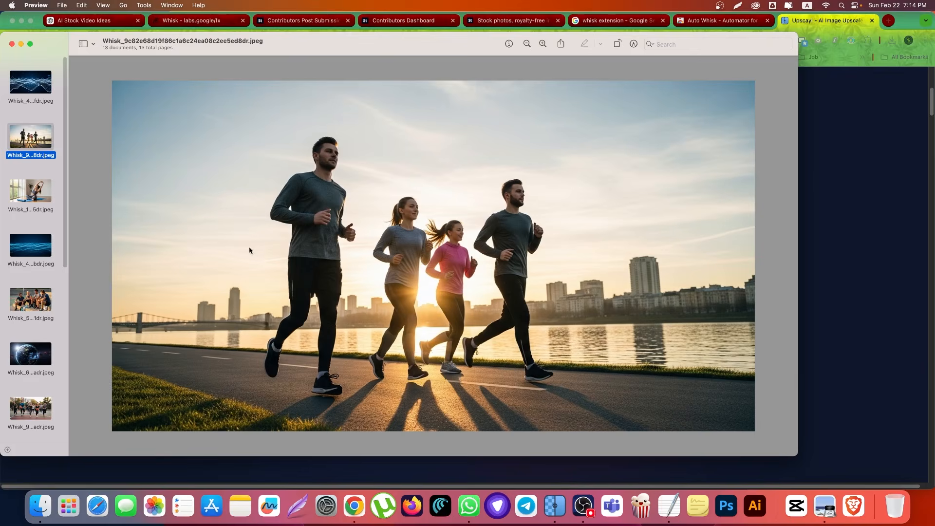
key("Down")
key("Down")
key("Down")
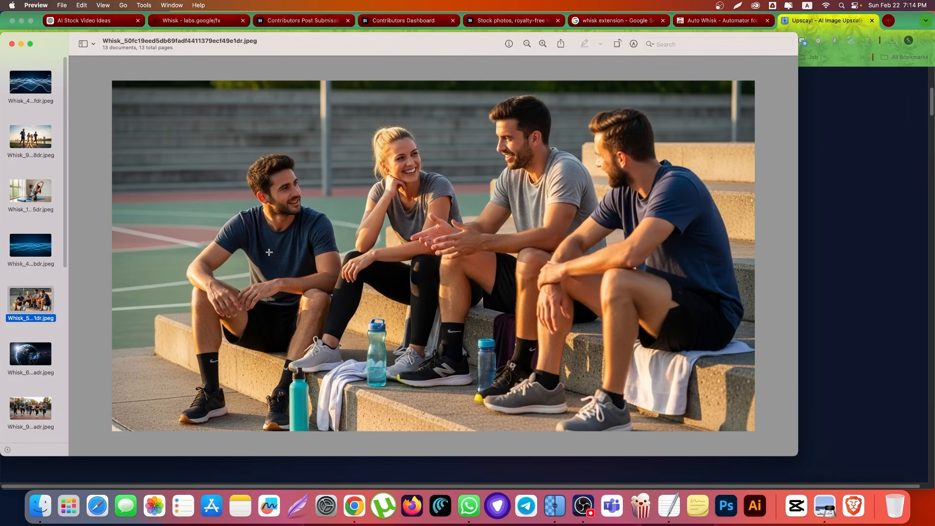
left_click_drag(386, 147, 448, 186)
left_click_drag(414, 223, 469, 266)
Examine the globe image by marking out its central area, and view the basketball court and swimmer images.
key("Down")
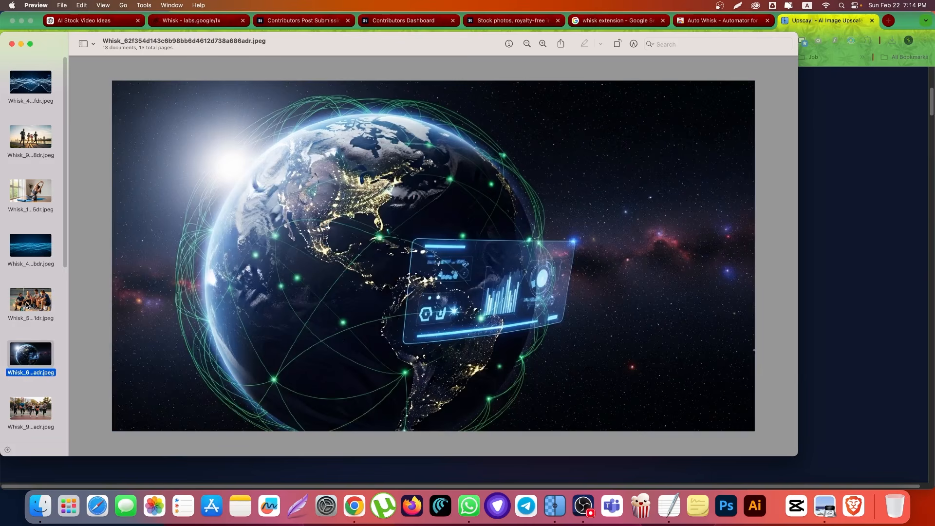
left_click_drag(152, 93, 643, 427)
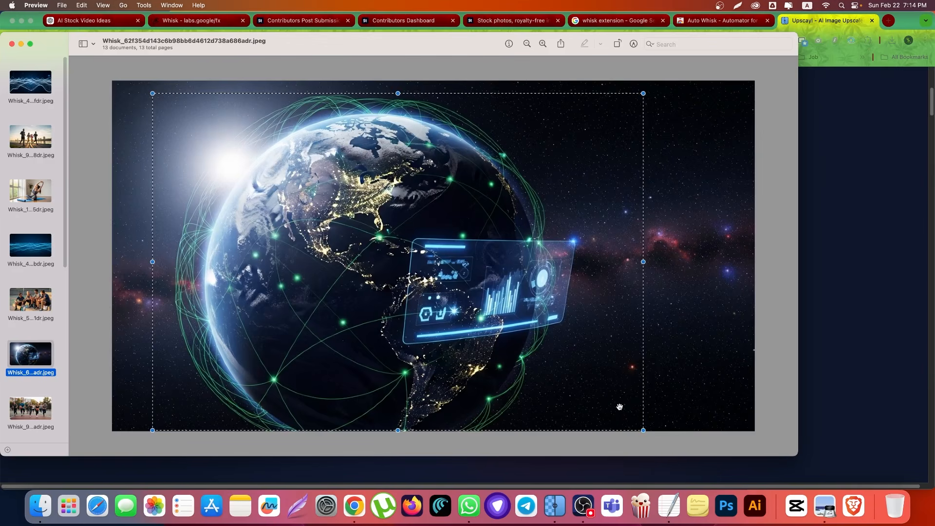
left_click(691, 333)
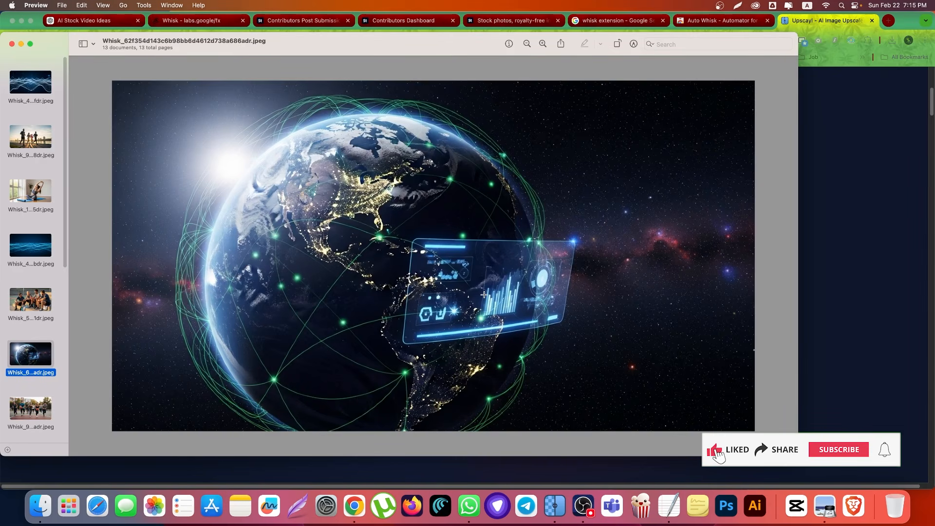
left_click(29, 400)
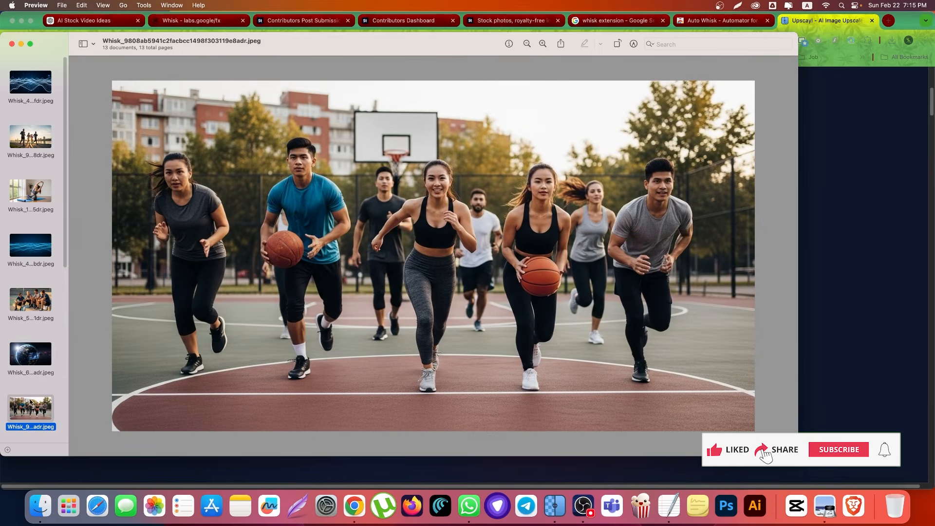
key("Down")
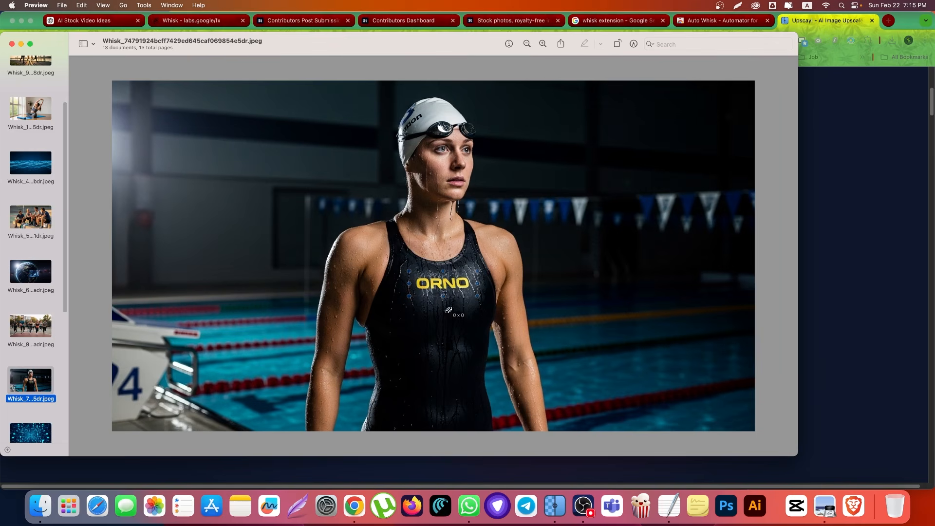
Examine the logo on the woman's black swimsuit and go through the following images to the male swimmer beside the pool.
left_click_drag(448, 292, 489, 296)
scroll(33, 368, "down", 3)
left_click(32, 365)
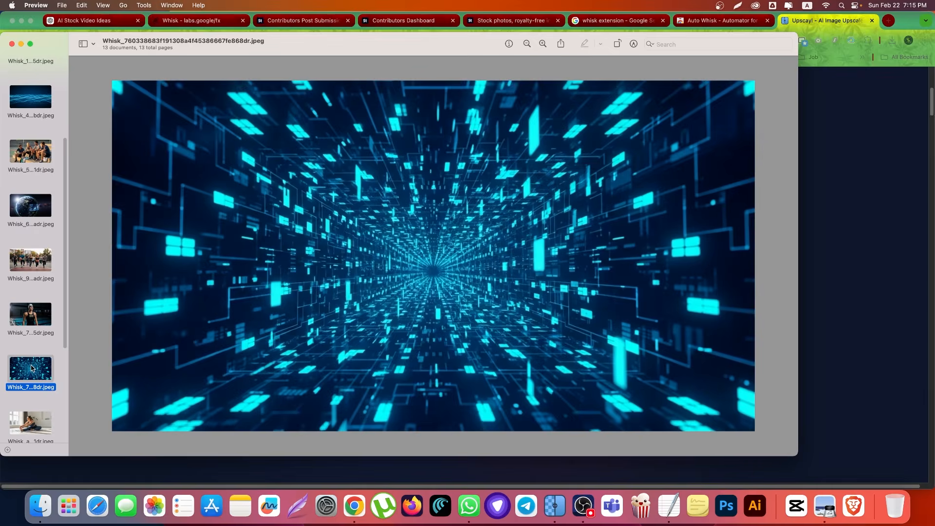
key("Down")
key("Down")
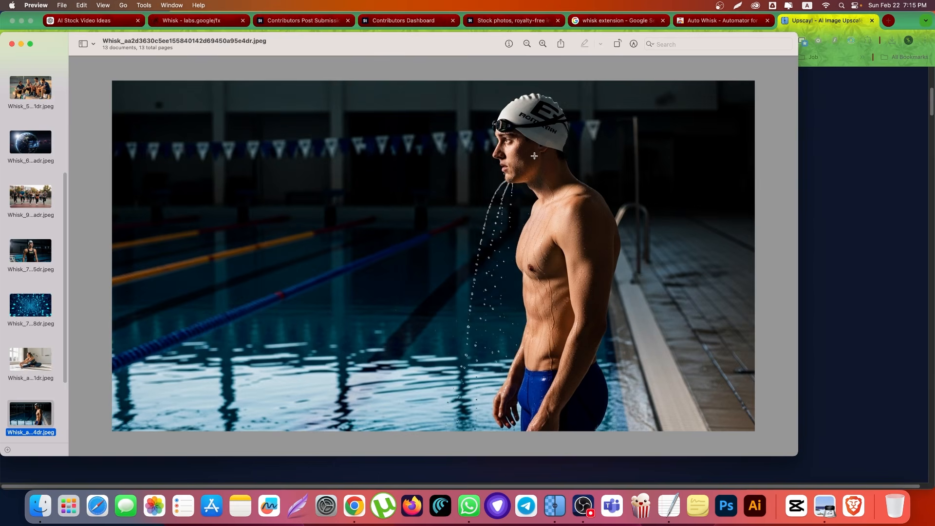
Examine the stream of water falling from the male swimmer's face by marking out that area.
mouse_move(466, 172)
left_mouse_down()
mouse_move(499, 241)
mouse_move(515, 353)
left_mouse_up()
left_click(403, 296)
left_click_drag(457, 174, 515, 358)
left_click(369, 321)
View the image of joggers with a basketball and close the Preview window.
scroll(61, 352, "down", 3)
scroll(62, 351, "down", 2)
left_click(32, 396)
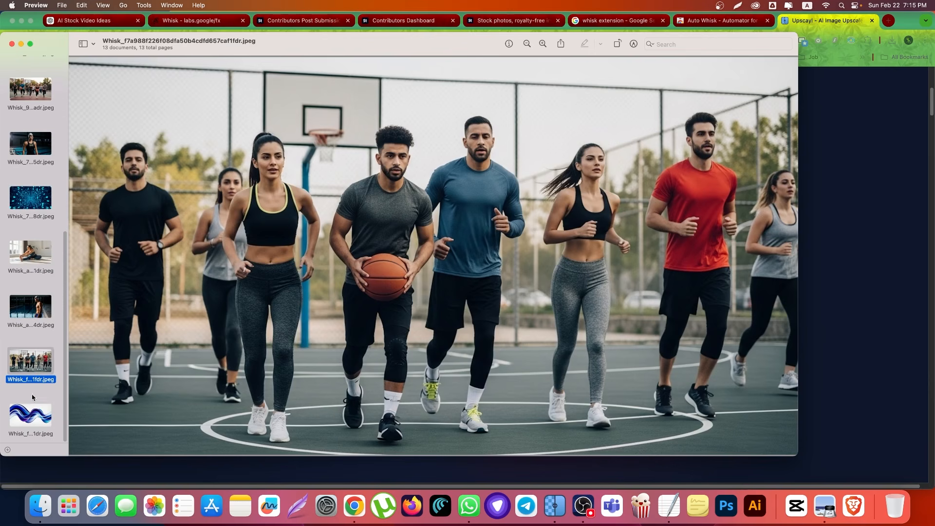
left_click(12, 44)
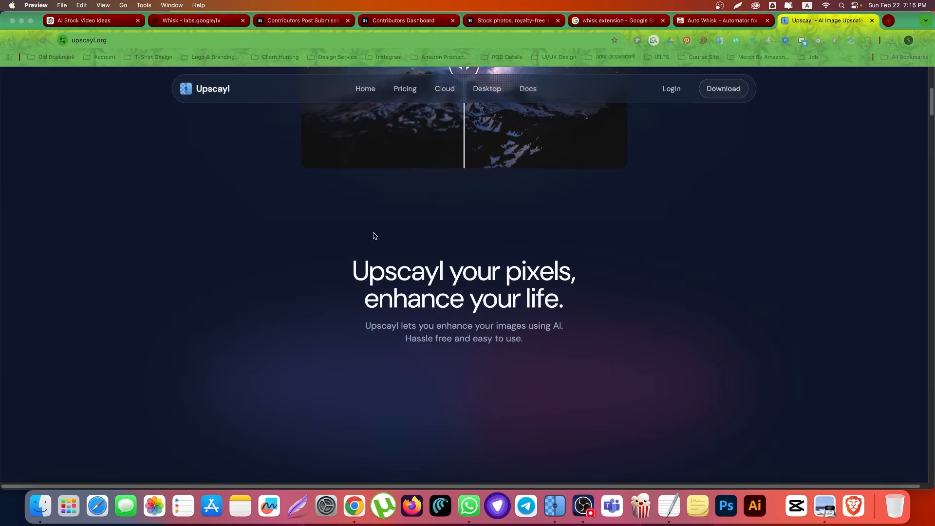
Switch to Upscayl, look through the AI models including Upscayl Standard, and choose Upscayl Lite.
left_click(565, 507)
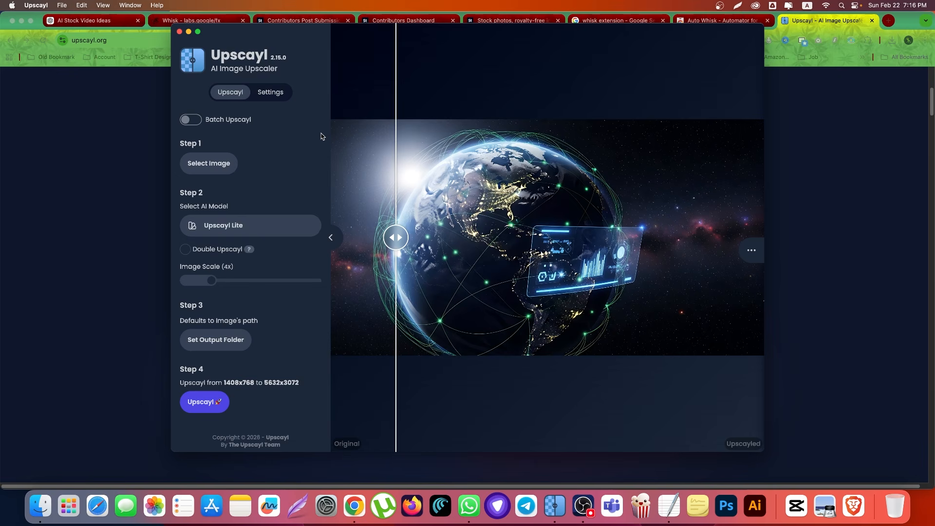
left_click(249, 222)
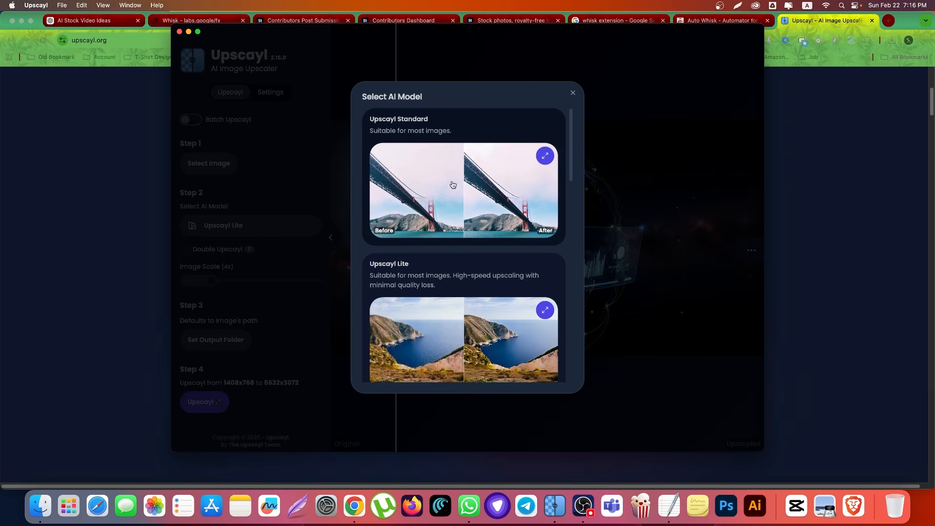
scroll(453, 185, "down", 5)
scroll(465, 241, "up", 5)
left_click(492, 167)
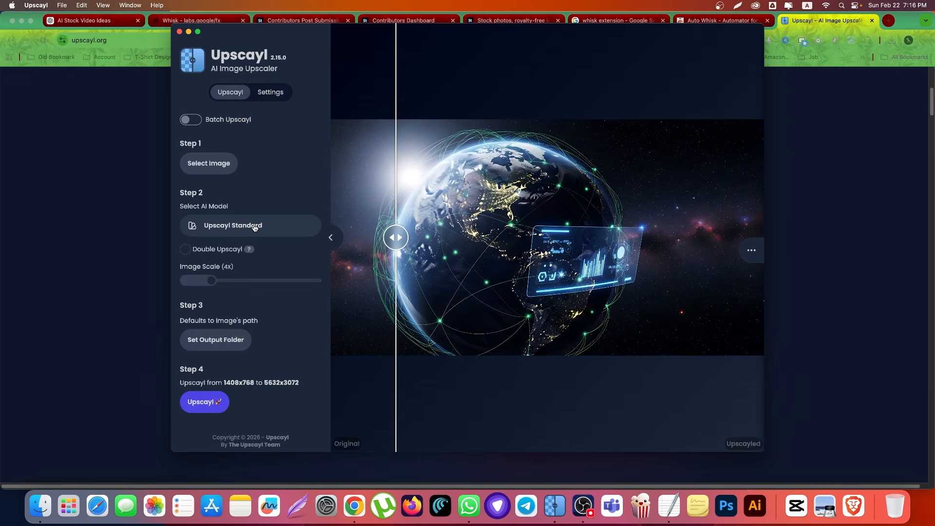
left_click(254, 227)
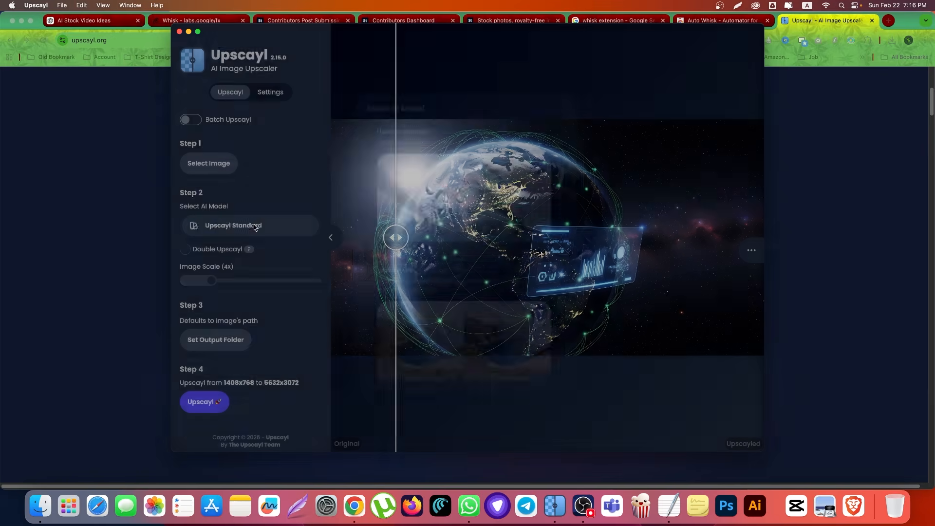
left_click(402, 291)
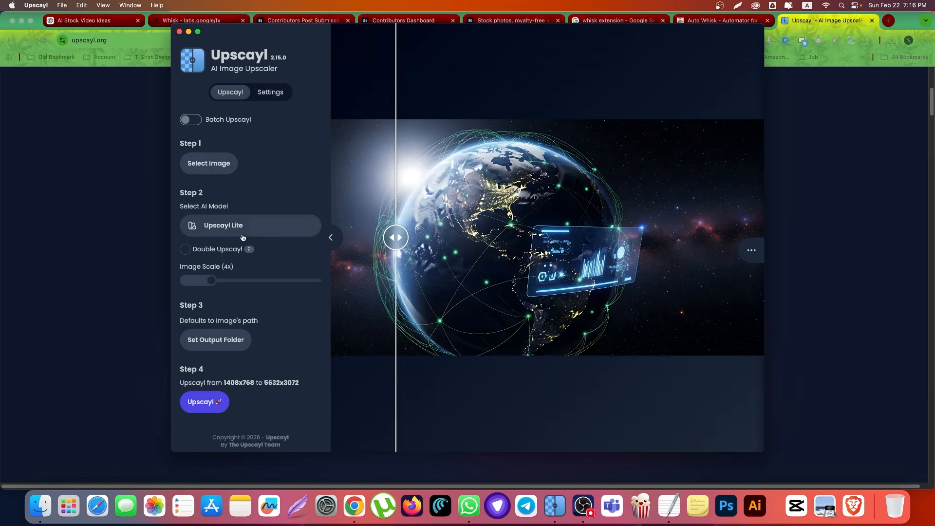
Turn on Batch Upscayl, select the New Design folder in Downloads as input and start the 4X upscale.
left_click(194, 121)
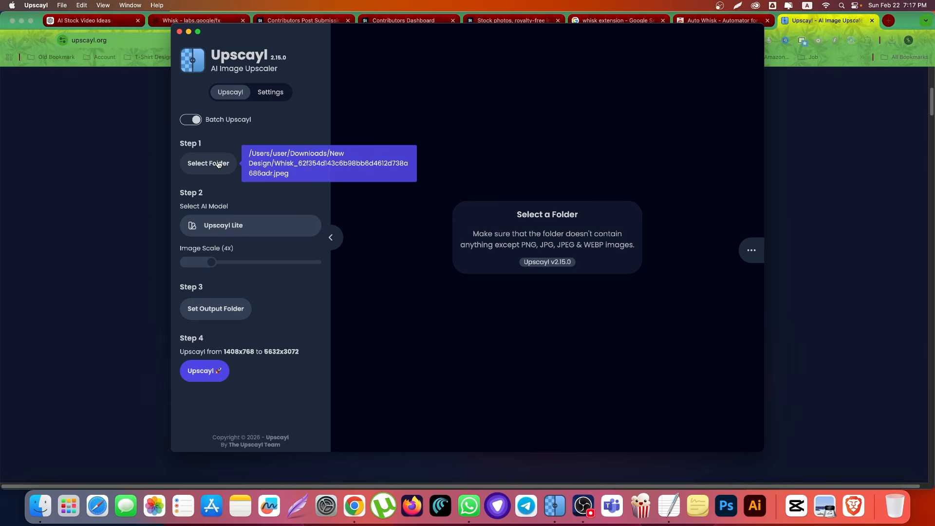
left_click(218, 164)
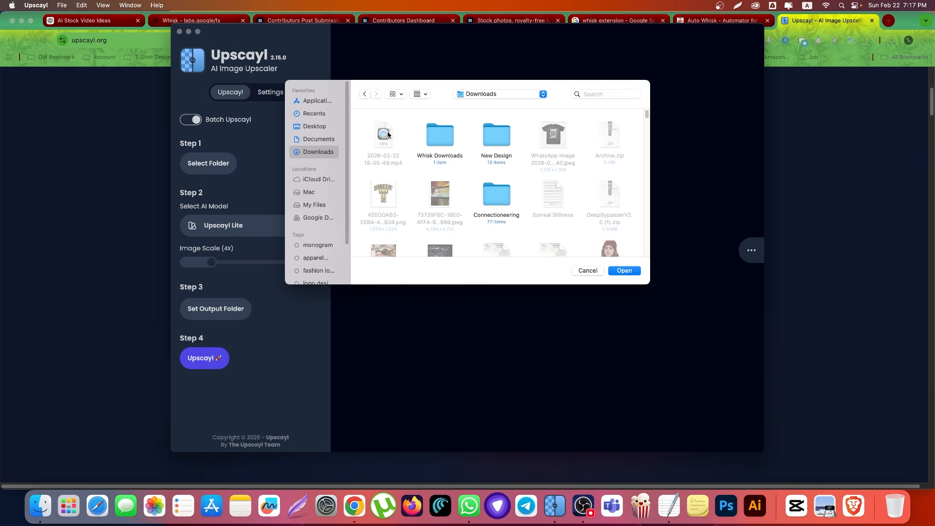
double_click(496, 134)
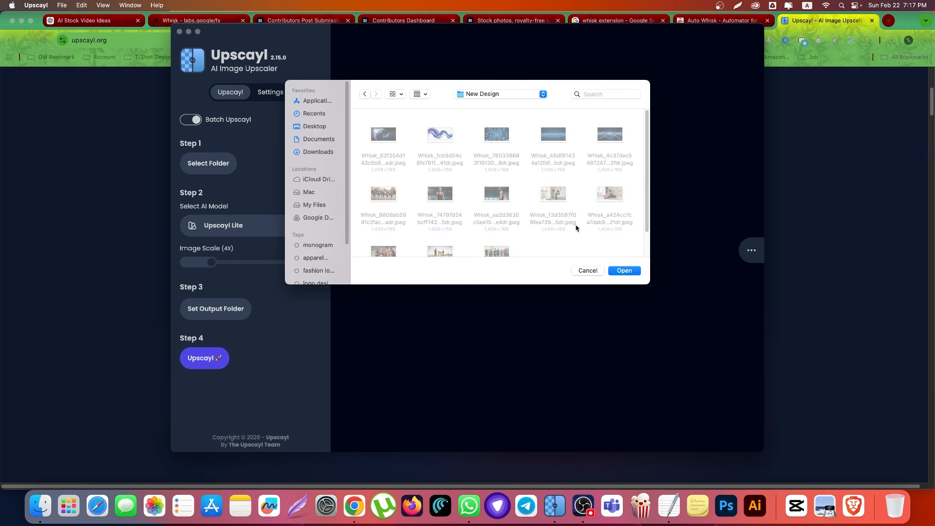
left_click(626, 271)
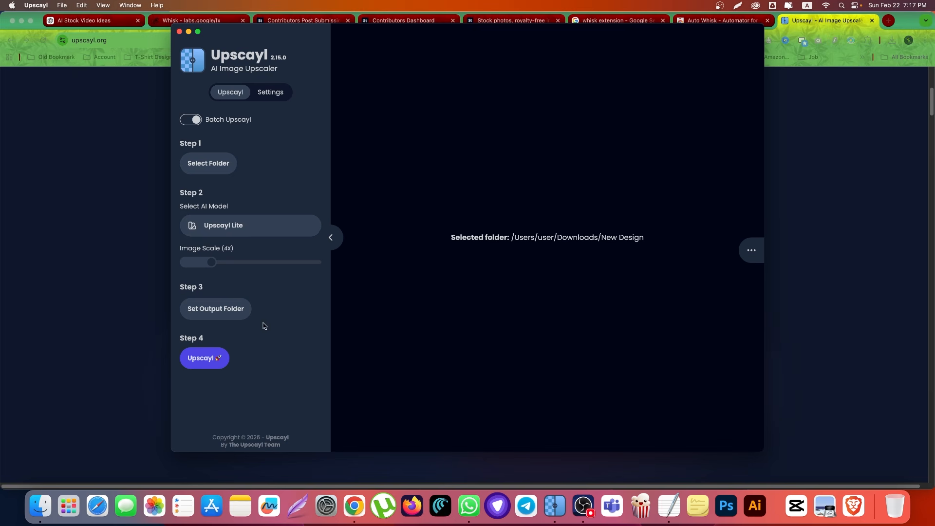
left_click(198, 368)
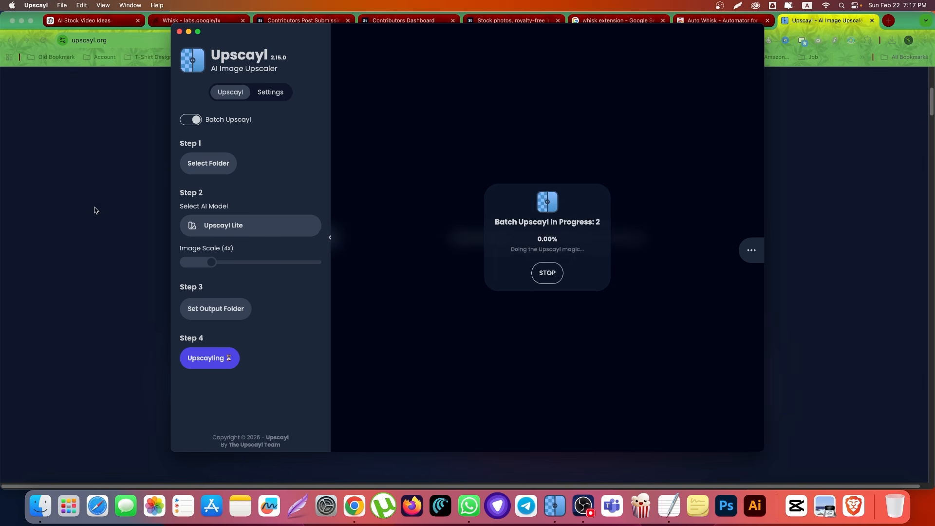
Open the output folder upscayl_png_upscayl-lite-4x_4x inside New Design in Finder and return to Upscayl.
left_click_drag(1, 125, 64, 125)
left_click(63, 125)
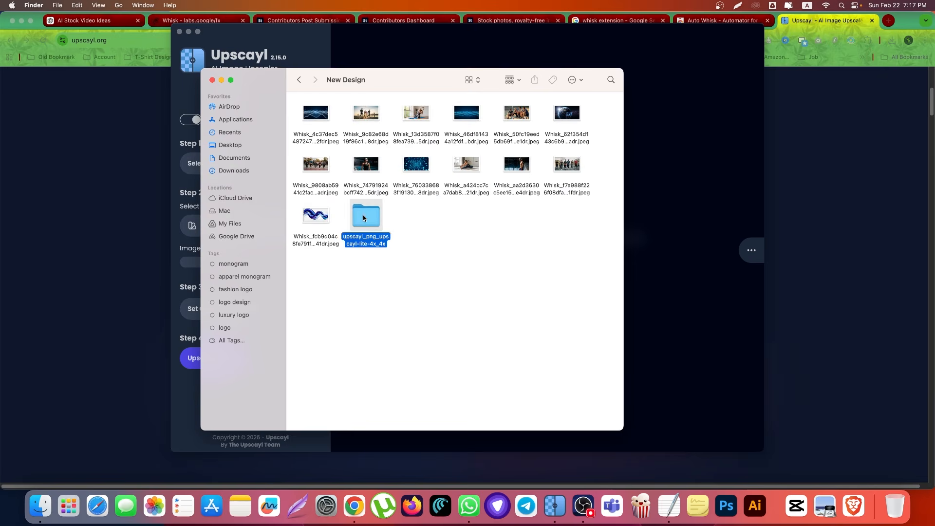
double_click(363, 214)
left_click(446, 42)
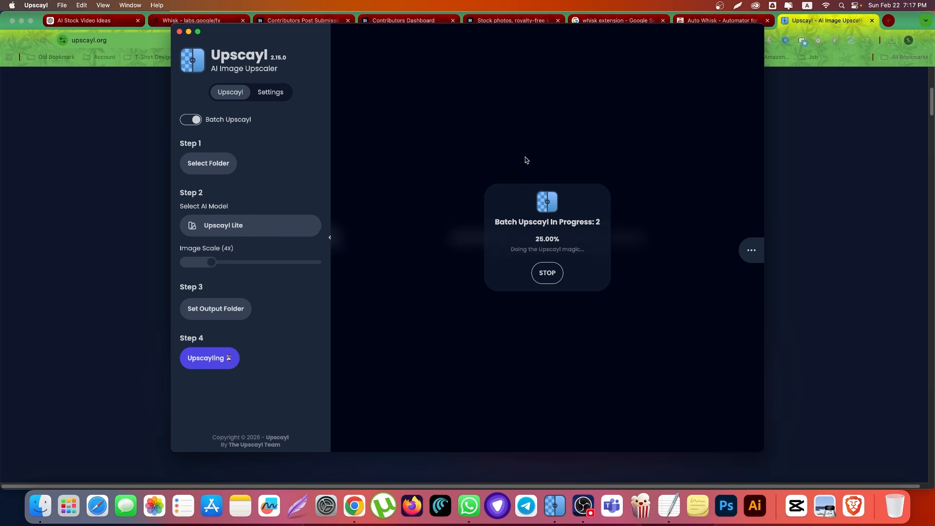
Check the batch progress in Upscayl and view the upscaled PNG files in the output folder in Finder.
left_click(125, 226)
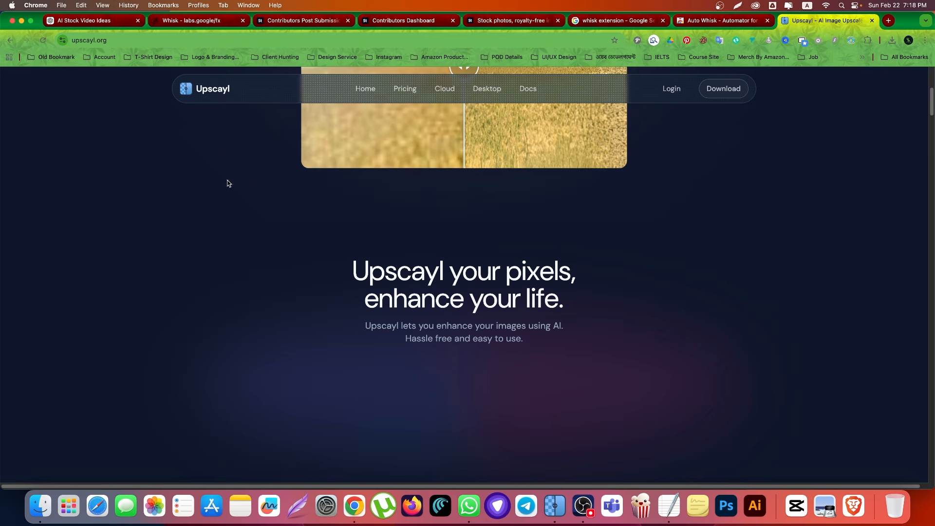
left_click(555, 506)
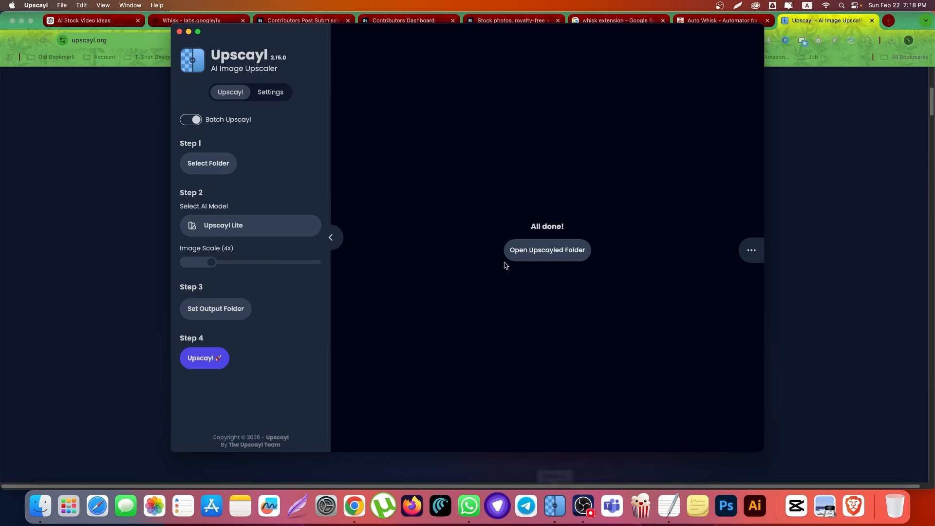
left_click(41, 504)
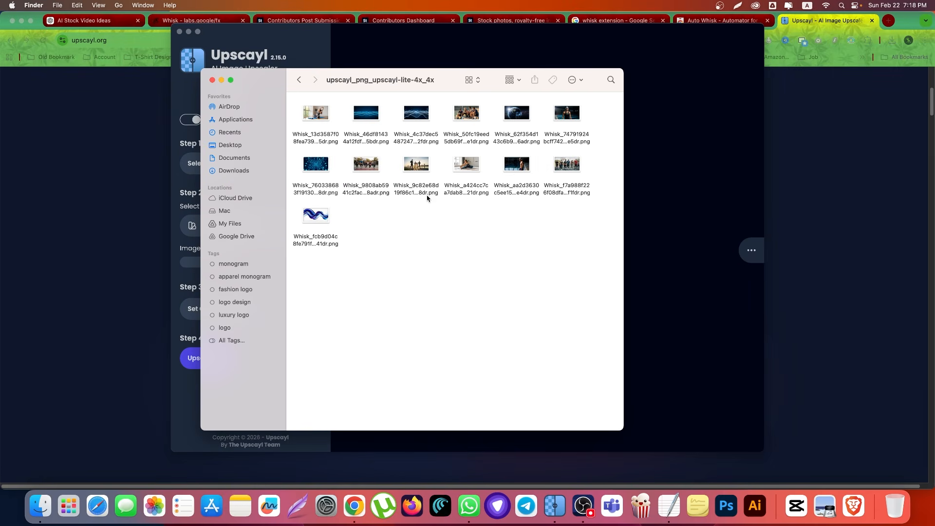
Switch to Adobe Stock in Chrome and open the Backgrounds, Clipart and Nature image categories in separate tabs.
left_click(808, 134)
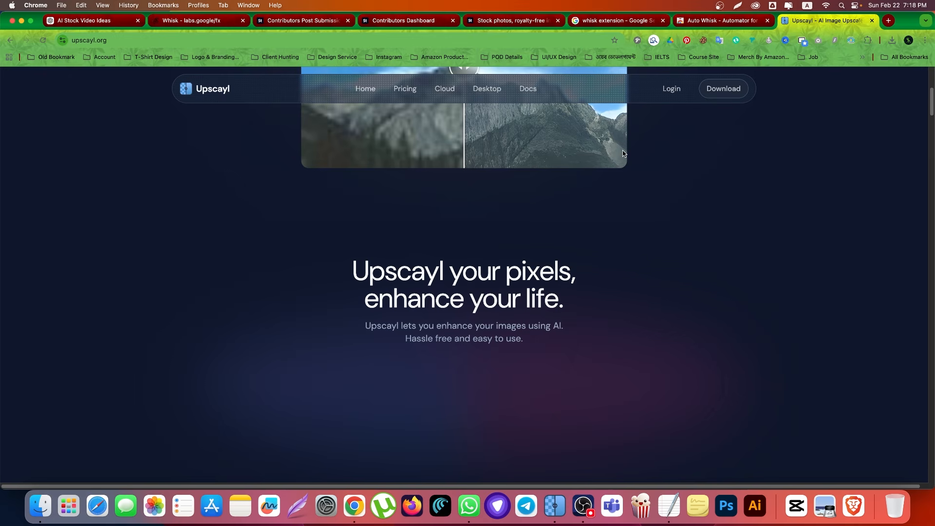
left_click(493, 21)
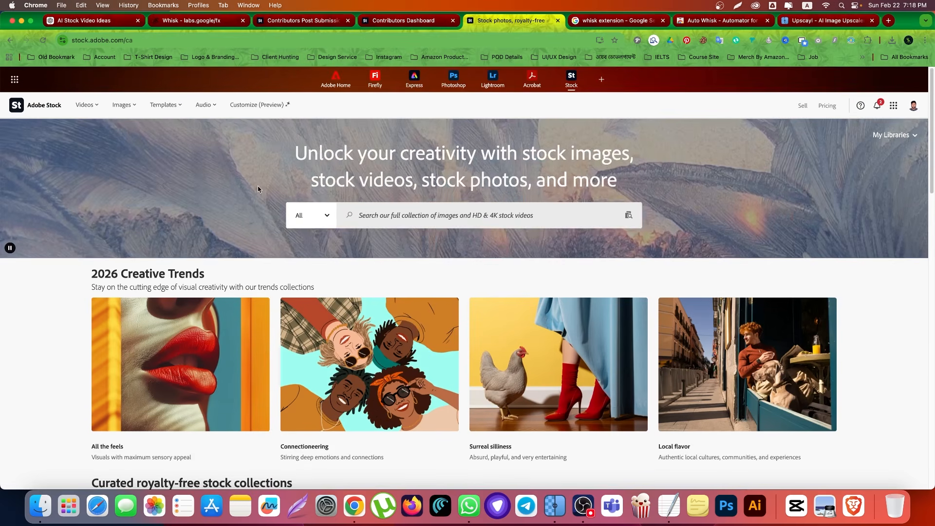
left_click(132, 108)
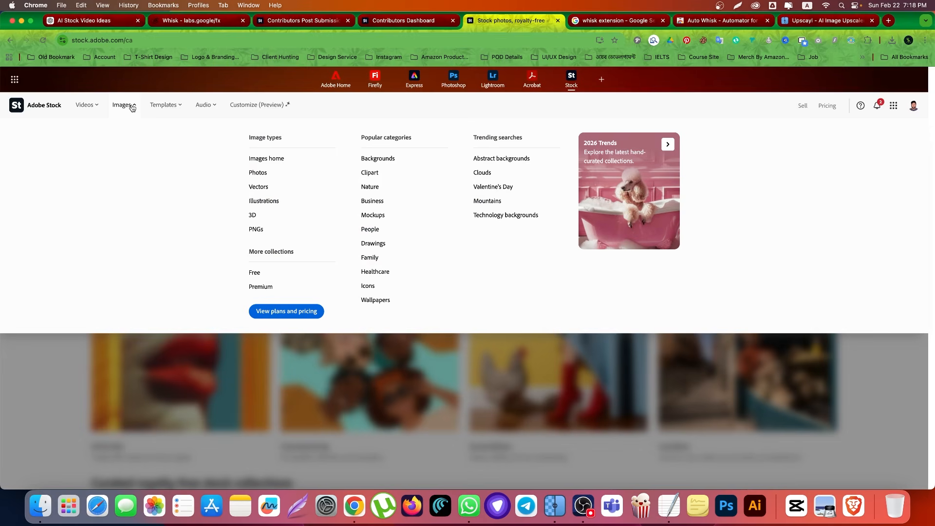
left_click(383, 164, "super")
left_click(371, 174, "super")
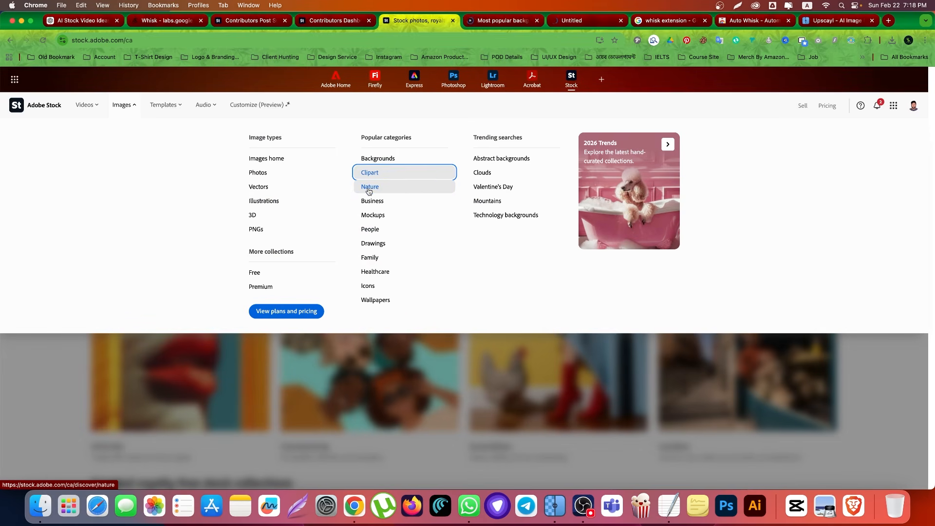
left_click(369, 190, "super")
Look through the popular background categories on Adobe Stock's Backgrounds page.
left_click(463, 23)
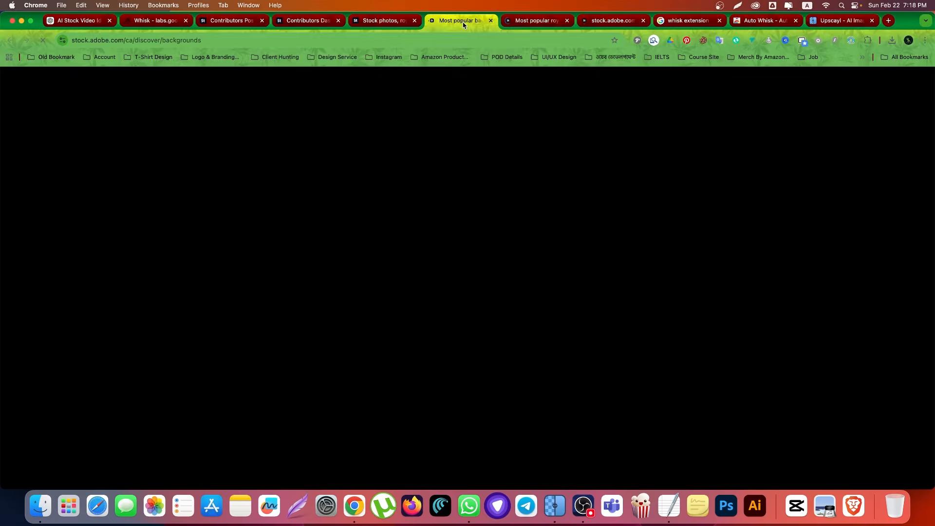
scroll(226, 249, "down", 5)
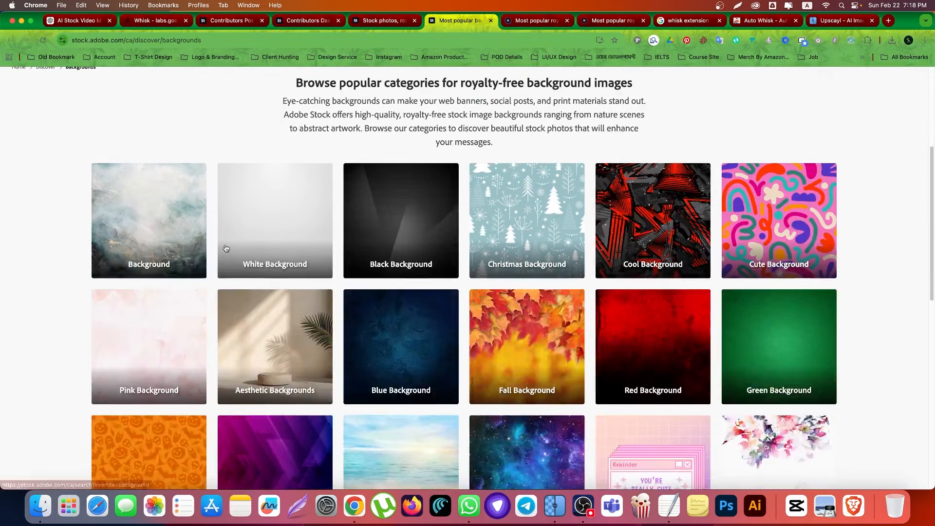
scroll(226, 248, "down", 6)
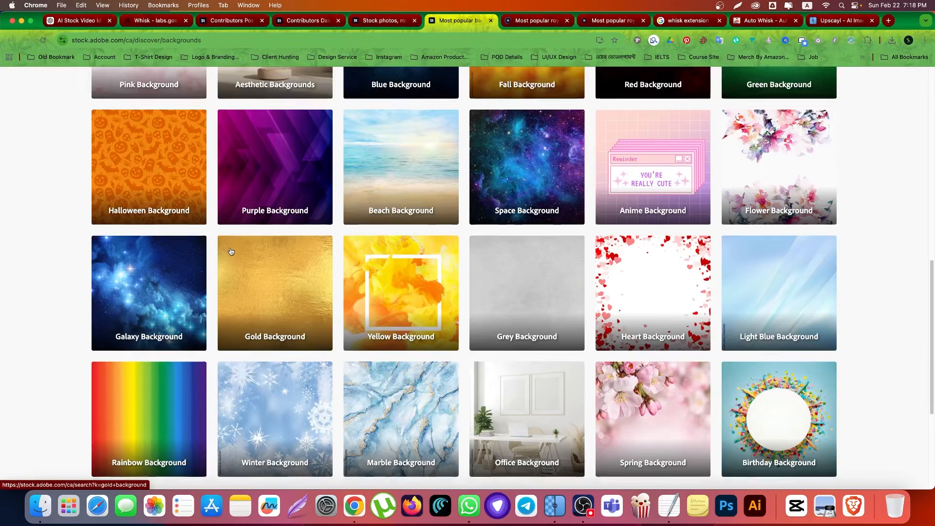
scroll(292, 272, "down", 4)
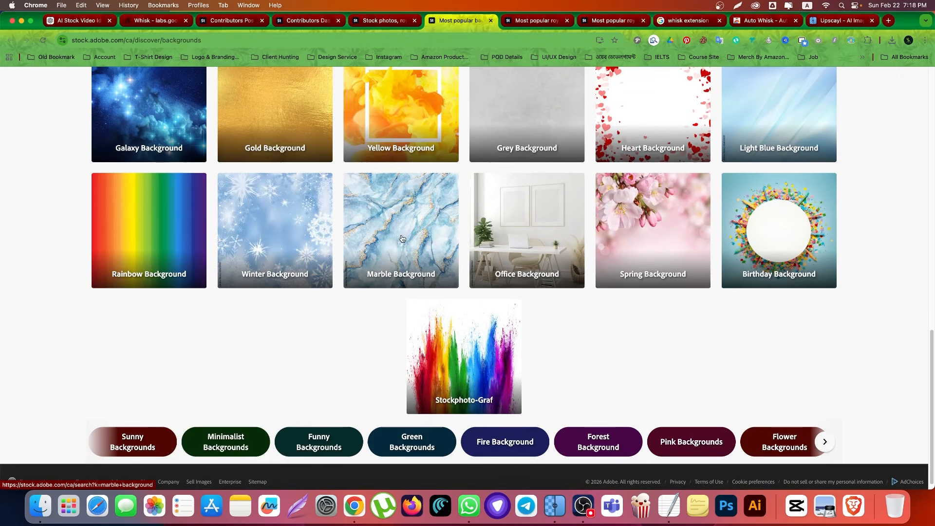
Look through the popular categories on Adobe Stock's Clipart page.
left_click(534, 20)
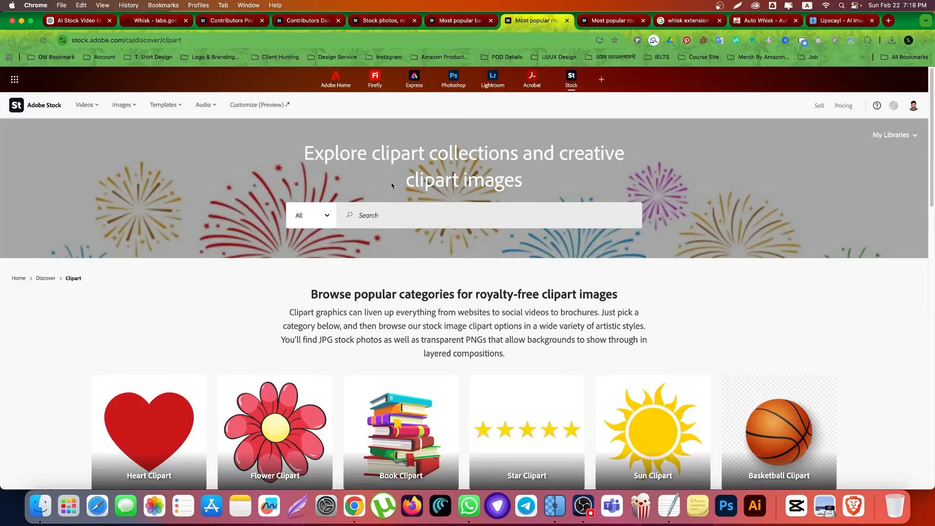
scroll(485, 235, "down", 5)
scroll(486, 235, "down", 10)
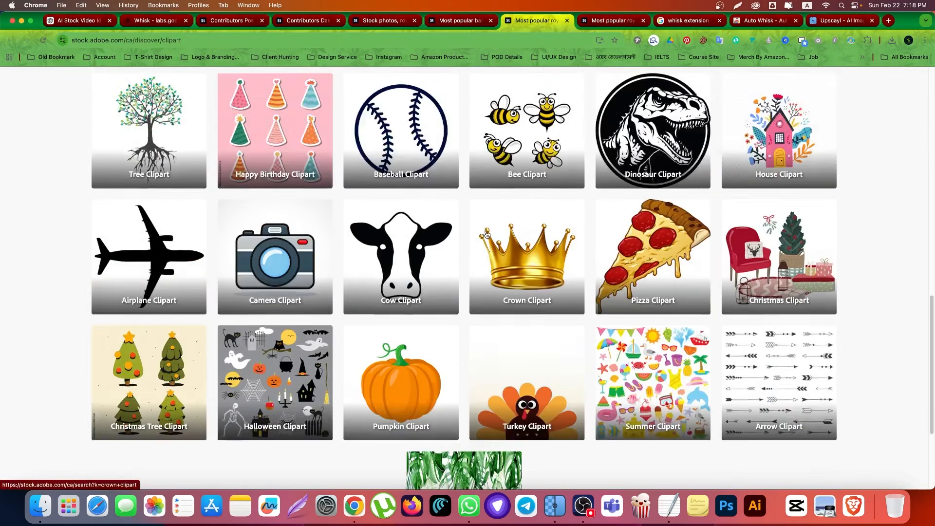
scroll(486, 235, "down", 3)
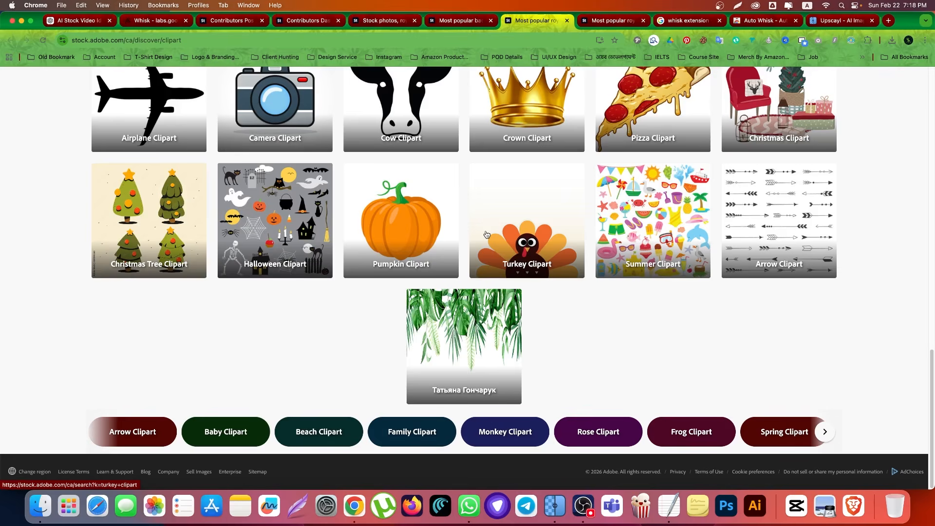
Look through the popular categories on Adobe Stock's Nature page.
key("ctrl+Tab")
scroll(387, 234, "down", 5)
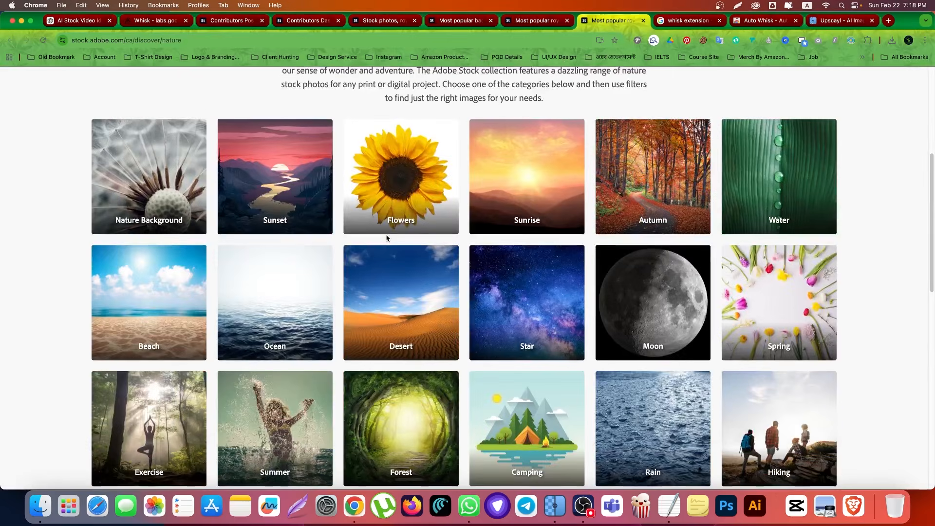
scroll(387, 238, "down", 8)
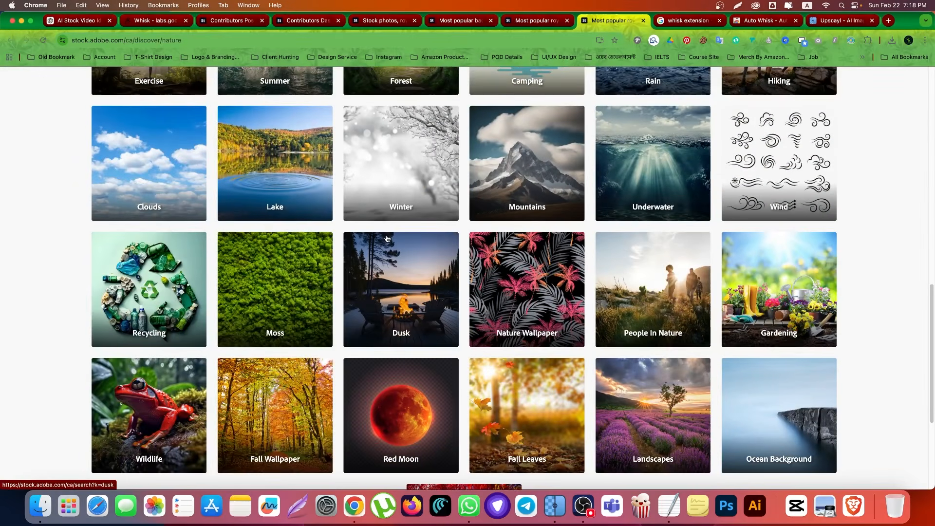
scroll(387, 238, "down", 4)
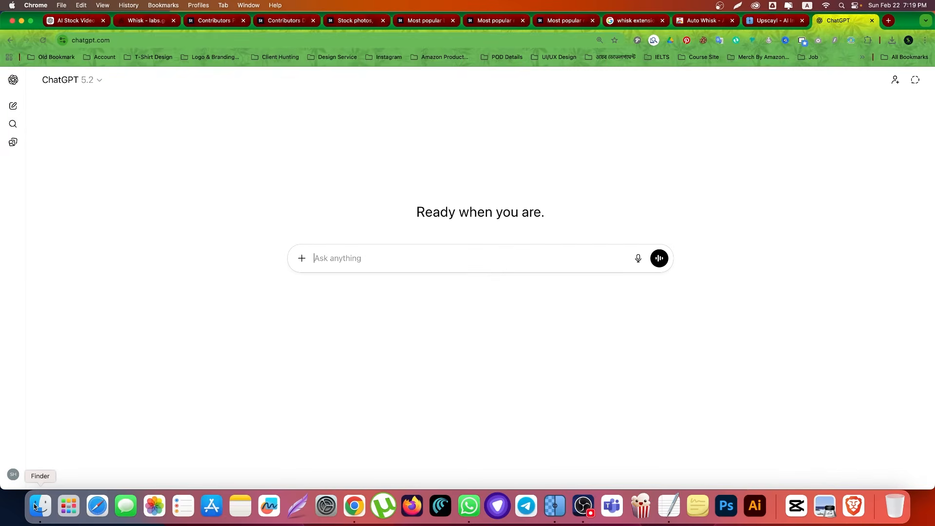
left_click(33, 504)
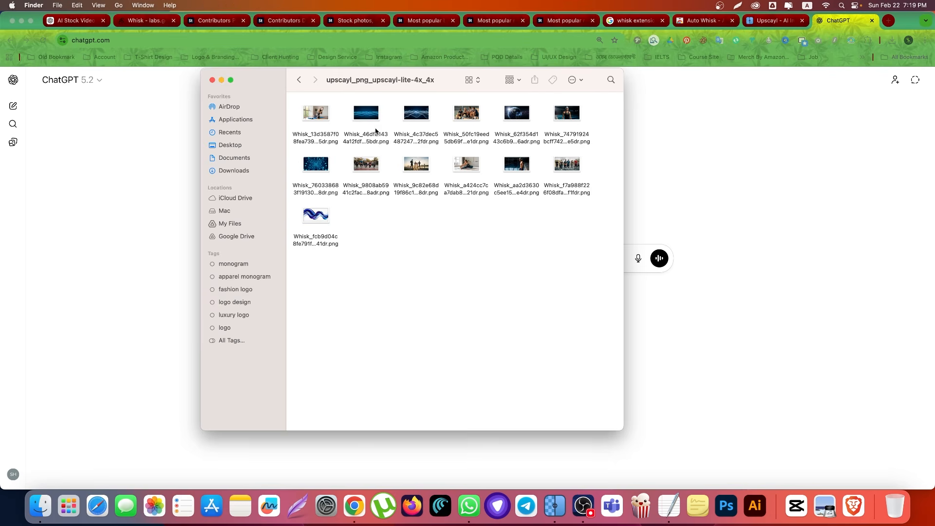
left_click_drag(376, 87, 625, 90)
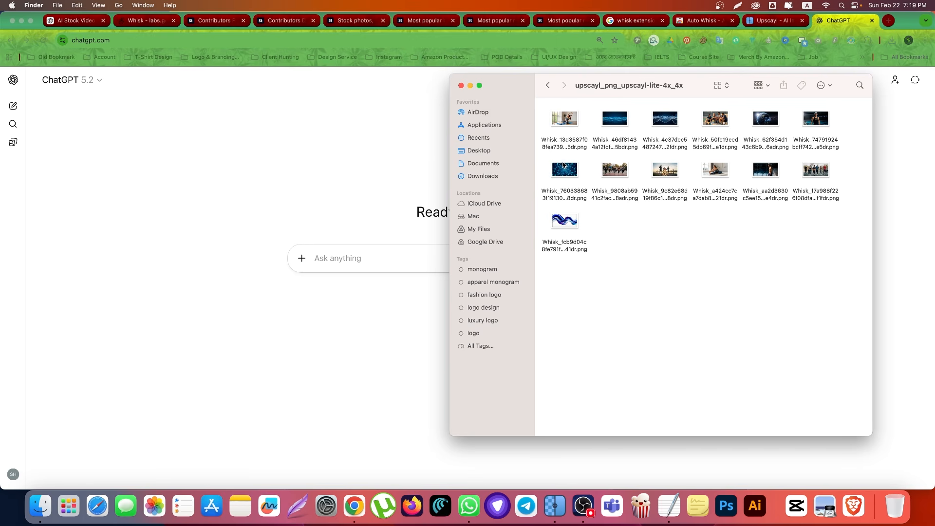
left_click_drag(567, 121, 564, 118)
right_click(563, 118)
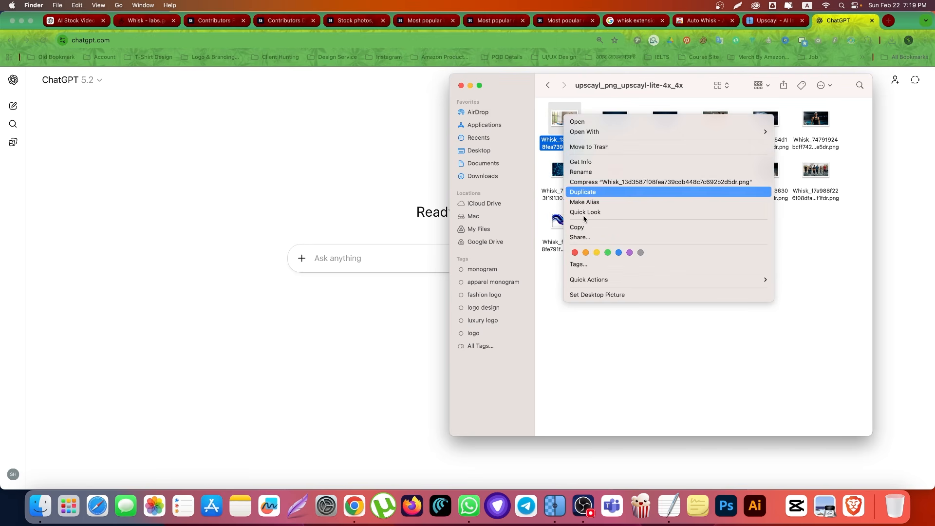
left_click(591, 173)
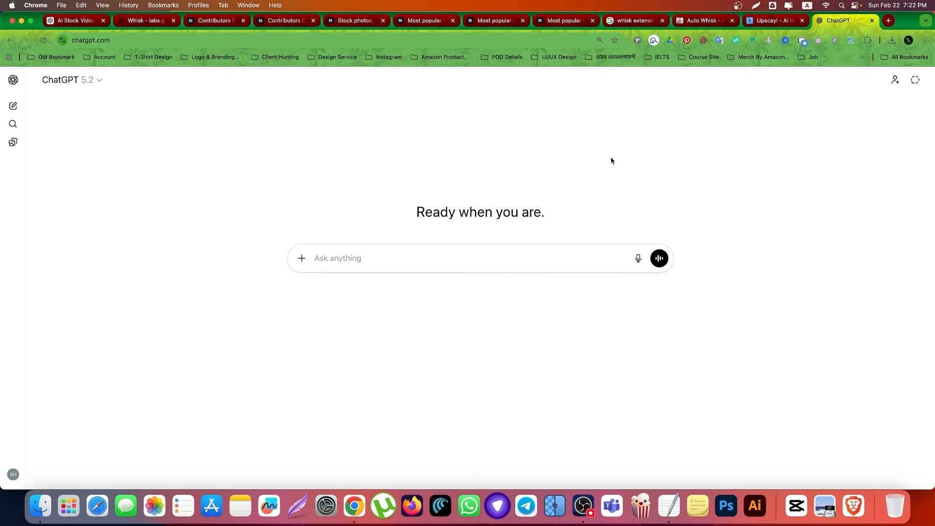
Attach the first upscaled image, the woman doing yoga, from the upscayl_png_upscayl-lite-4x_4x folder to the new ChatGPT message.
left_click(39, 504)
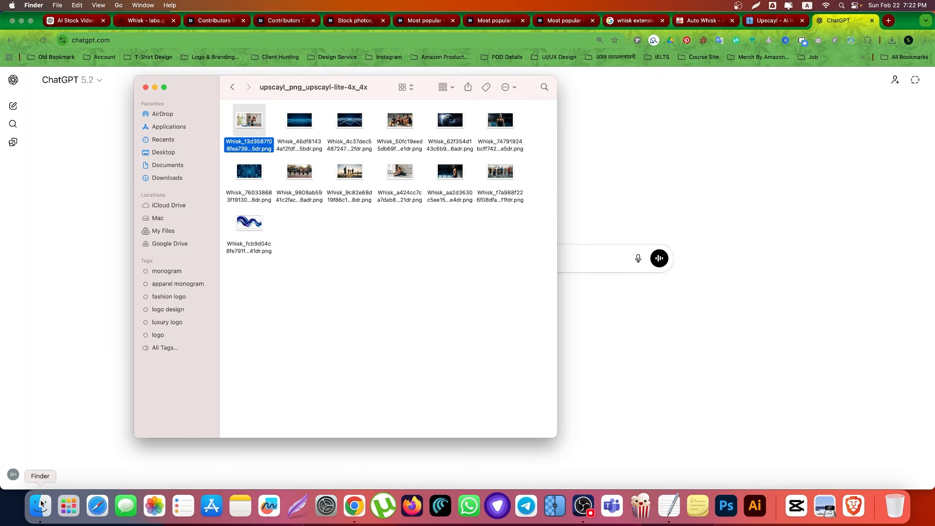
left_click_drag(309, 100, 617, 103)
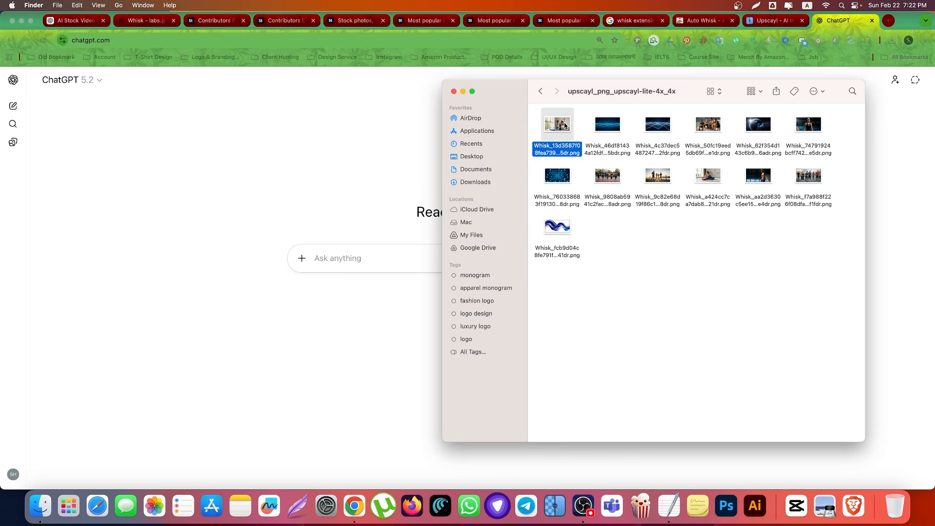
left_click_drag(564, 126, 322, 263)
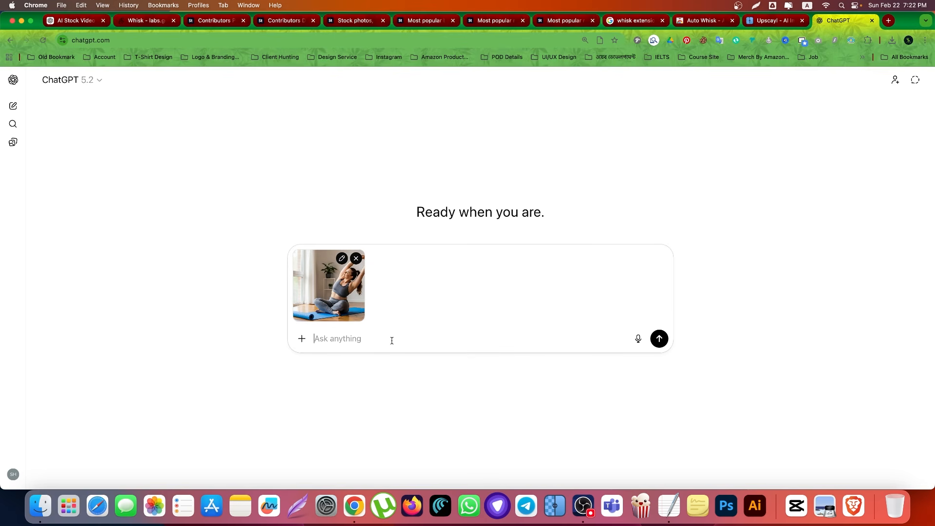
Paste the Bengali title-and-keywords request into the message and delete its sentence requiring Connectioneering in the title.
key("super+v")
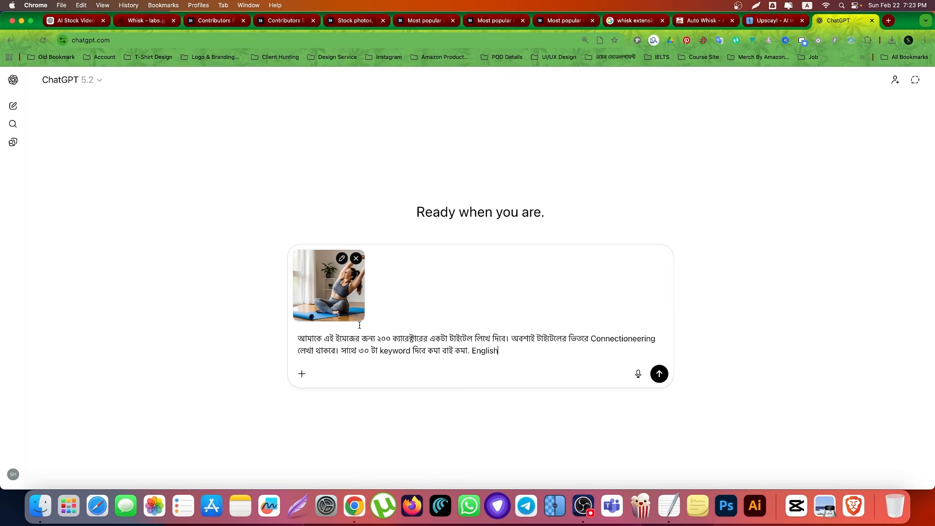
left_click_drag(590, 338, 650, 338)
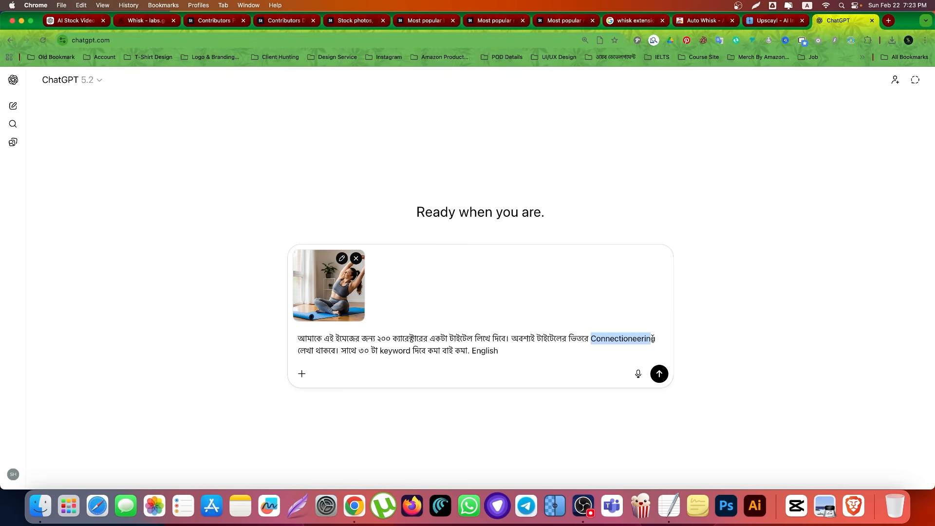
left_click_drag(513, 338, 335, 349)
key("BackSpace")
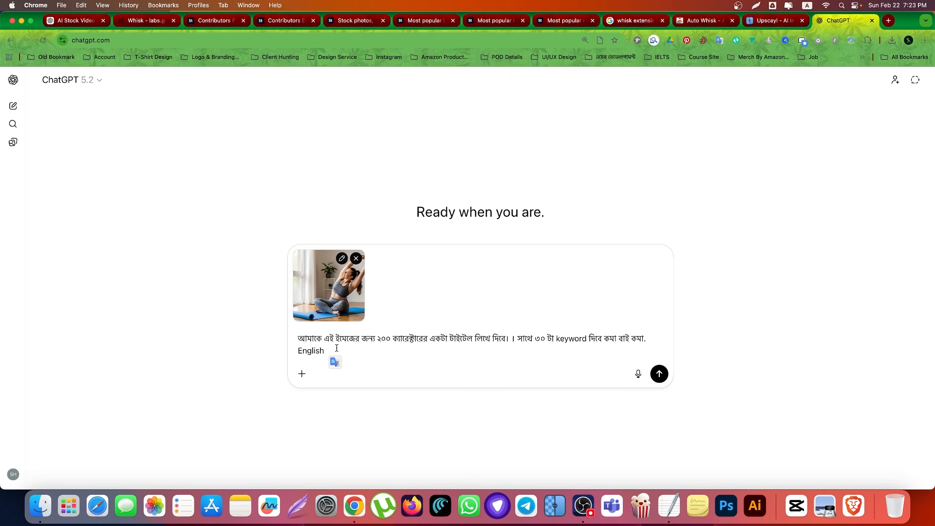
Set the requested number of keywords to 40 and send the prompt for the yoga image.
left_click(545, 339)
key("BackSpace")
type("4")
key("BackSpace")
key("BackSpace")
type("40")
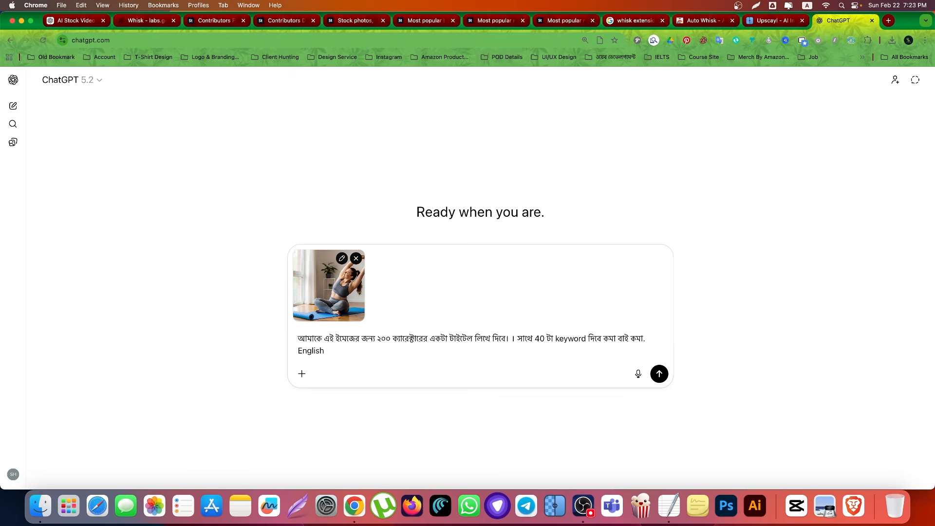
key("Return")
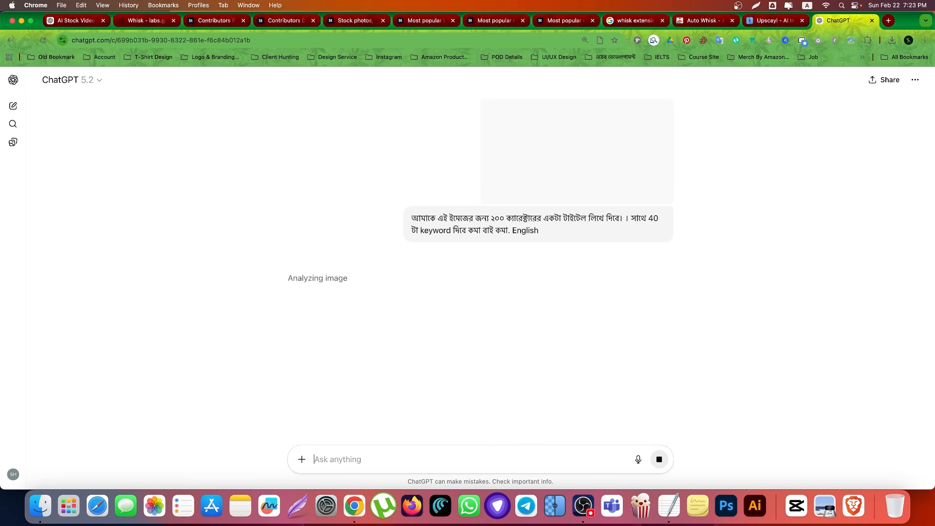
Upload the upscaled yoga image to the Adobe Stock contributor portal.
left_click(216, 21)
left_click(828, 80)
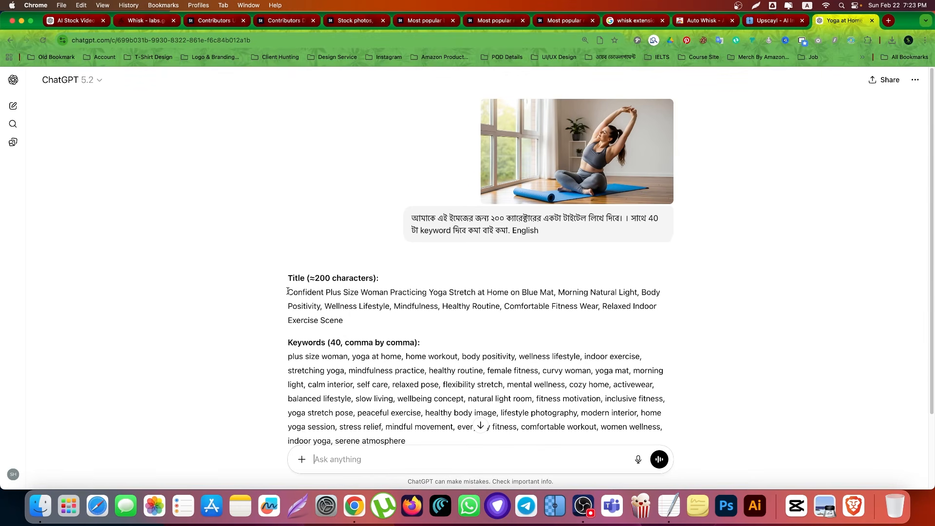
Copy the generated title from ChatGPT's reply about the yoga image.
left_click_drag(288, 291, 360, 323)
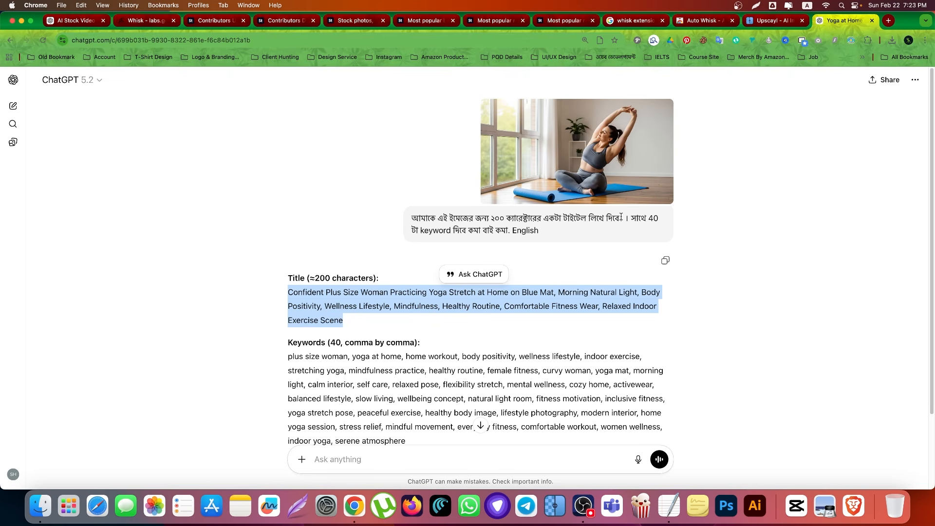
left_click(306, 301)
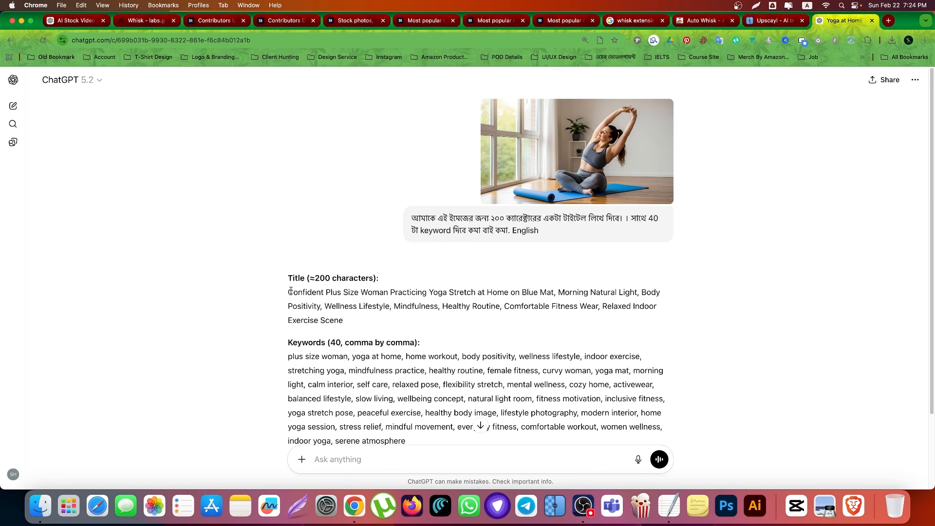
left_click_drag(290, 291, 359, 322)
scroll(294, 298, "down", 3)
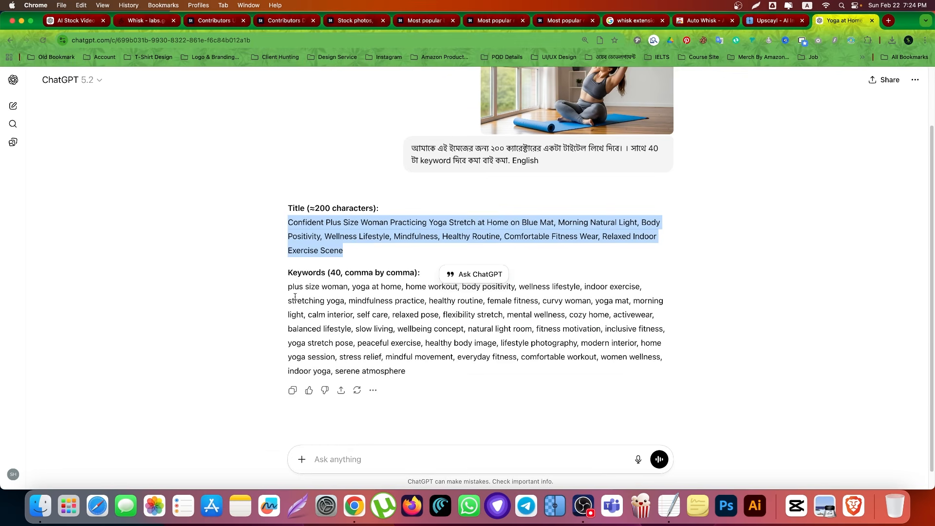
left_click_drag(289, 294, 409, 372)
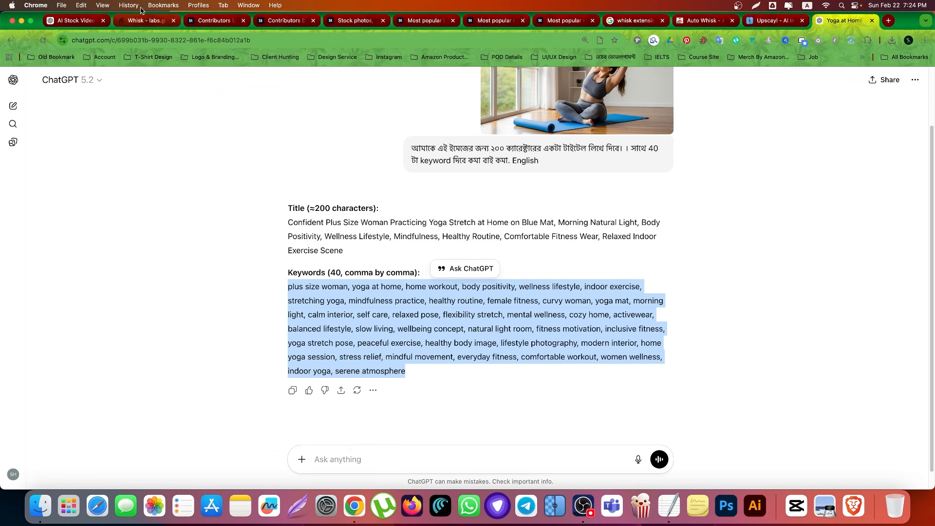
left_click(291, 223)
left_click_drag(291, 223, 344, 251)
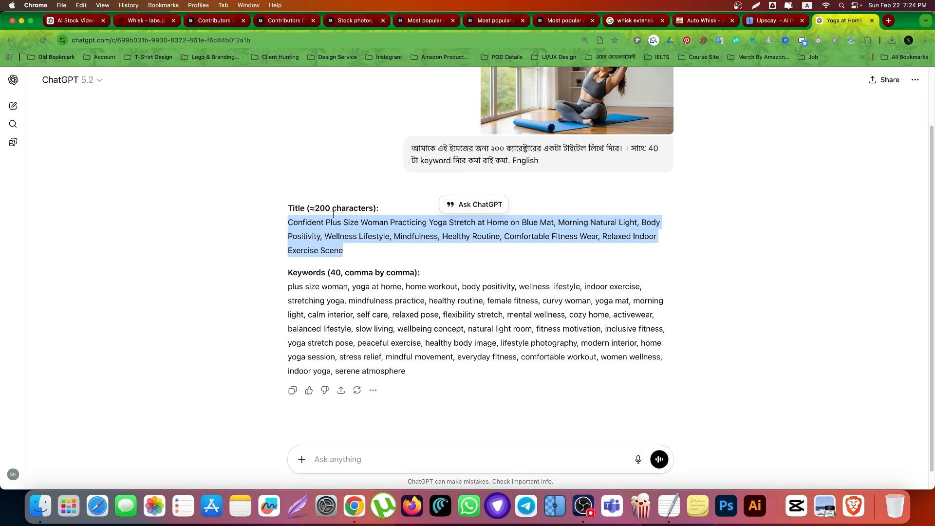
Select the uploaded yoga image in Adobe Stock and mark it as created using generative AI tools with fictional people and property.
left_click(214, 20)
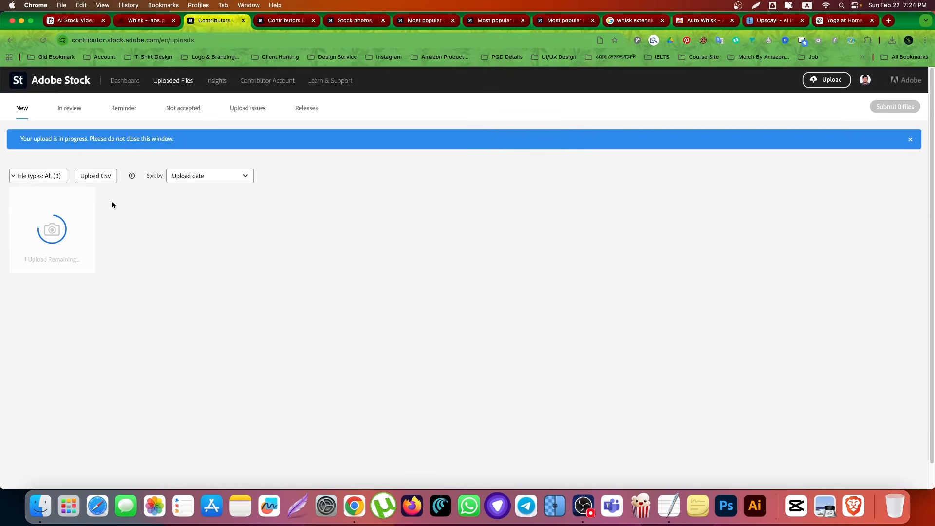
left_click(76, 188)
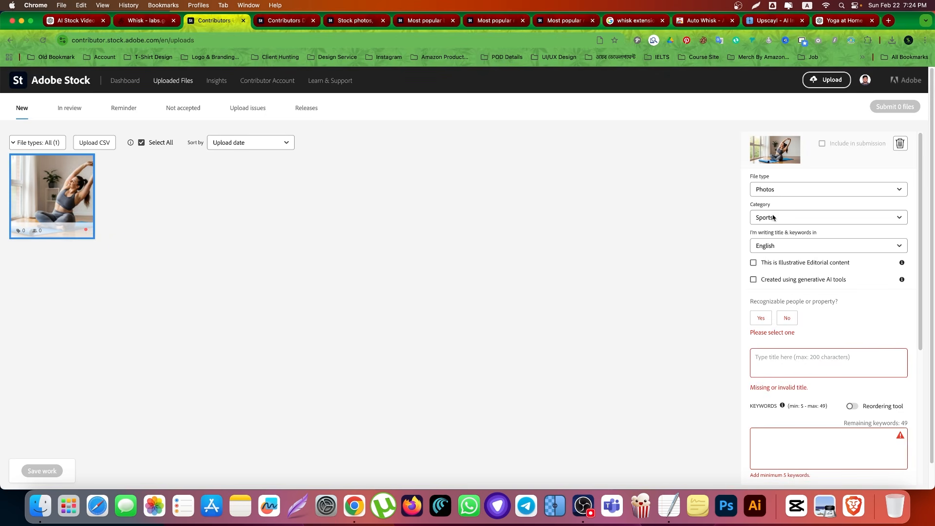
left_click(778, 281)
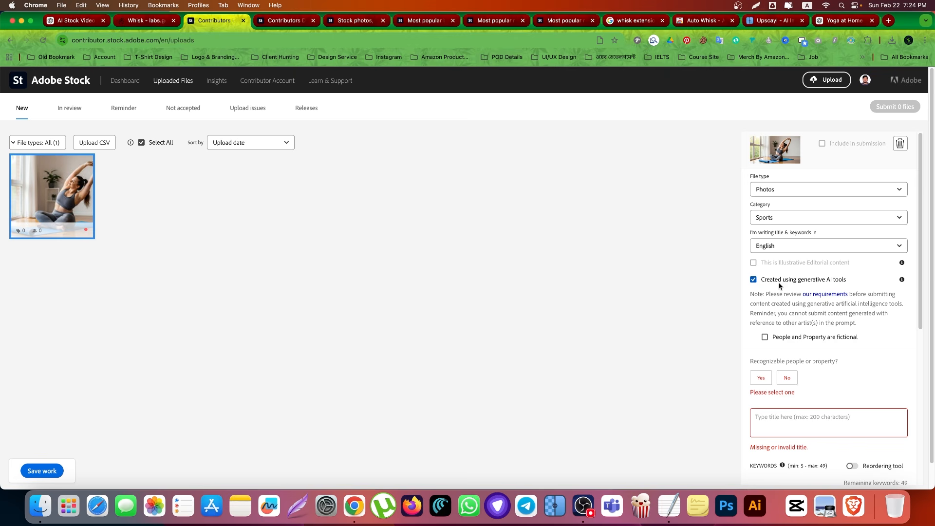
left_click(790, 338)
Paste the copied title into the yoga image's title field.
scroll(786, 329, "down", 3)
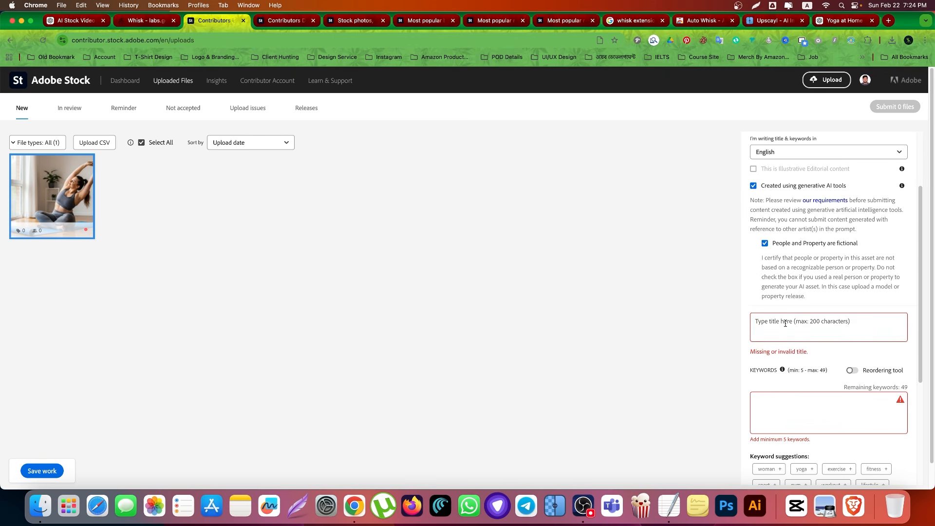
left_click(786, 321)
key("super+v")
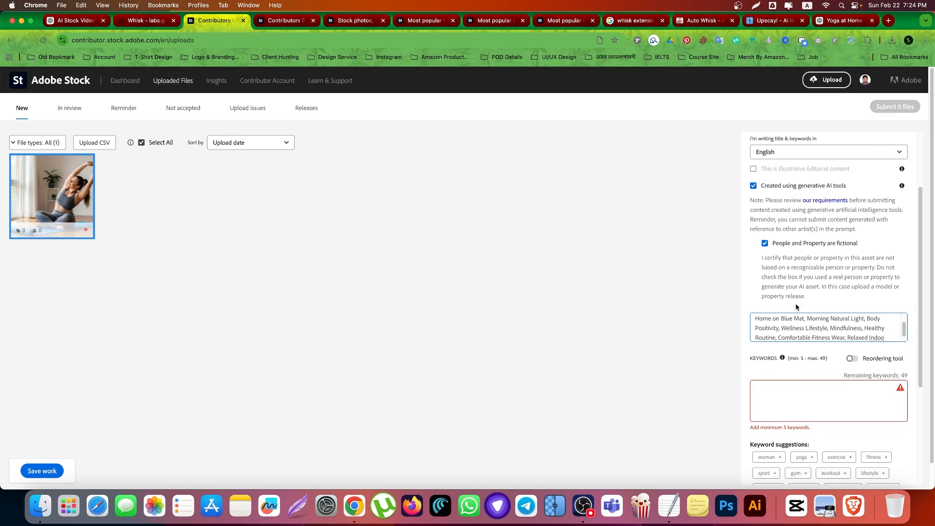
scroll(784, 303, "down", 1)
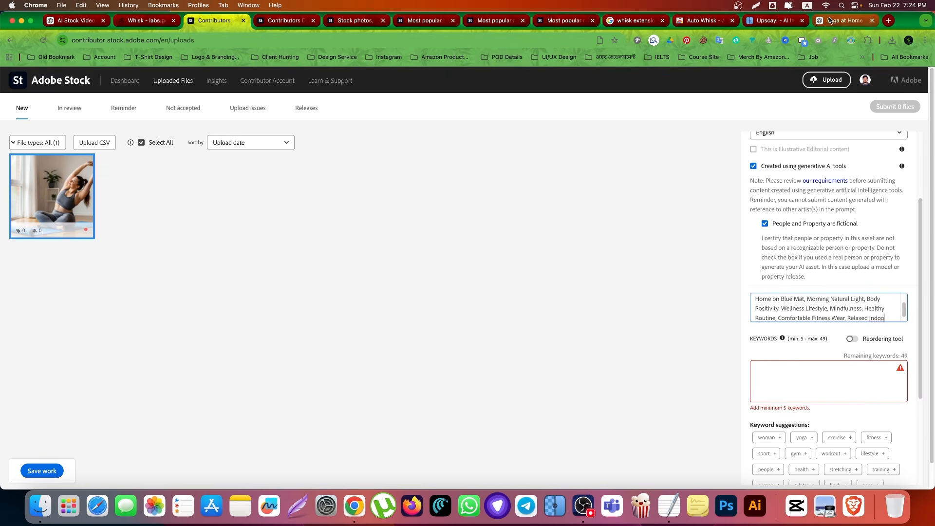
Return to the ChatGPT reply and copy the whole comma-separated keyword list.
left_click(845, 20)
left_click_drag(288, 286, 335, 301)
left_click(375, 321)
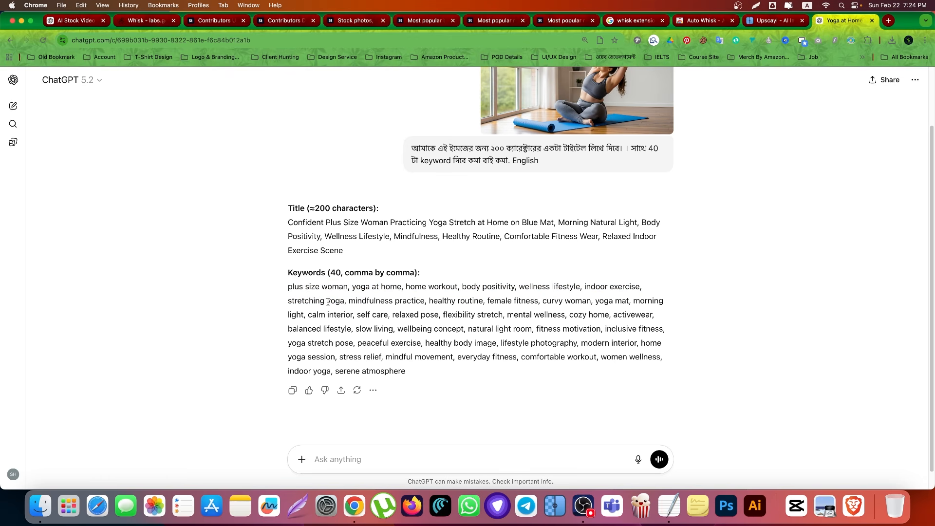
left_click_drag(299, 300, 405, 372)
key("super+c")
Switch back to Adobe Stock's uploaded files and paste the copied keywords into the yoga image's keywords field.
key("super+2")
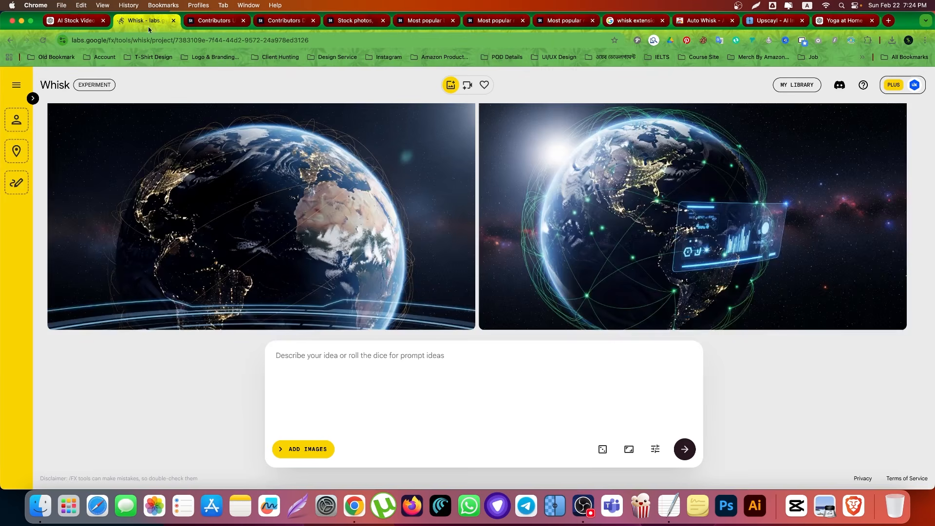
key("super+1")
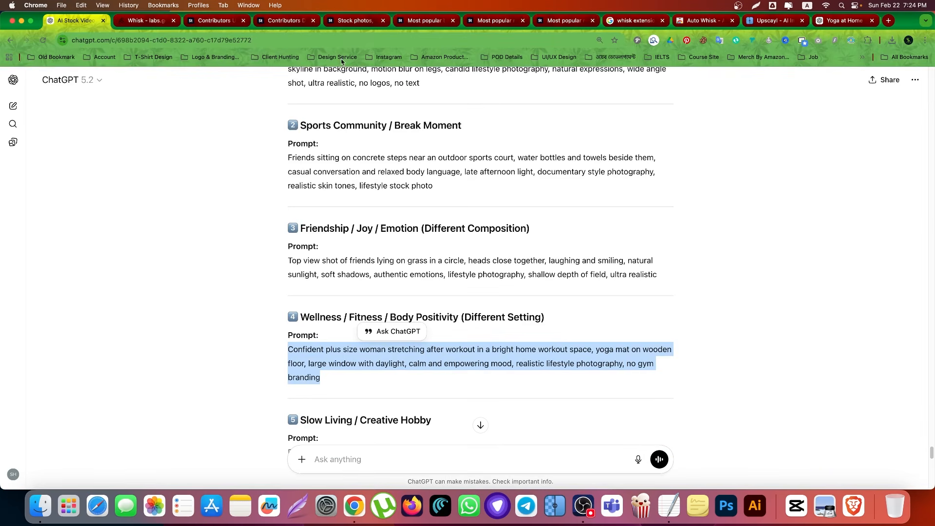
key("super+3")
left_click(833, 387)
key("super+v")
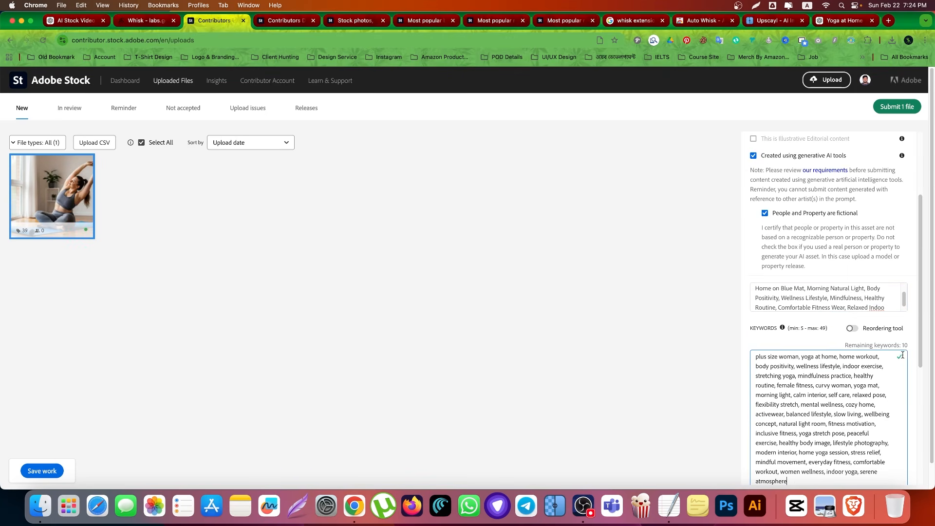
Add the suggested keywords woman, yoga, exercise, fitness, sport, gym, workout, lifestyle and training, and save the work.
scroll(836, 379, "down", 4)
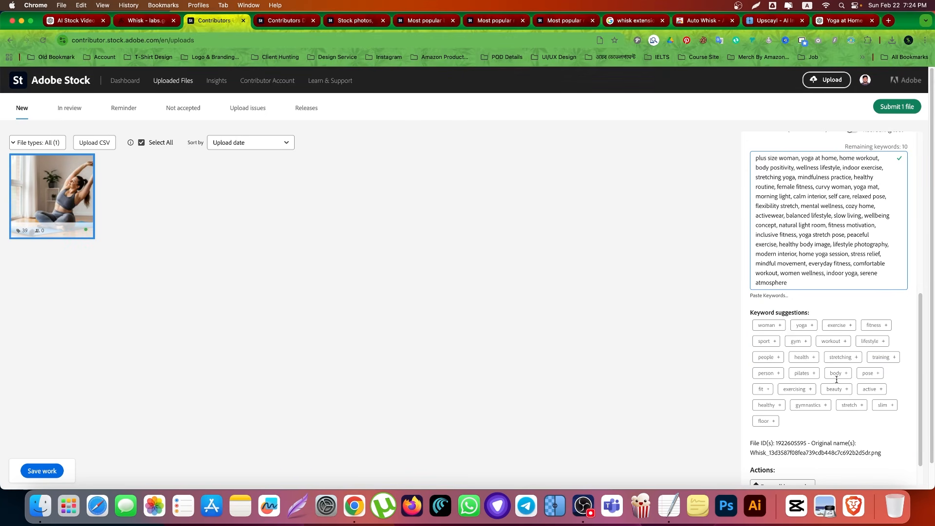
left_click(780, 326)
left_click(815, 326)
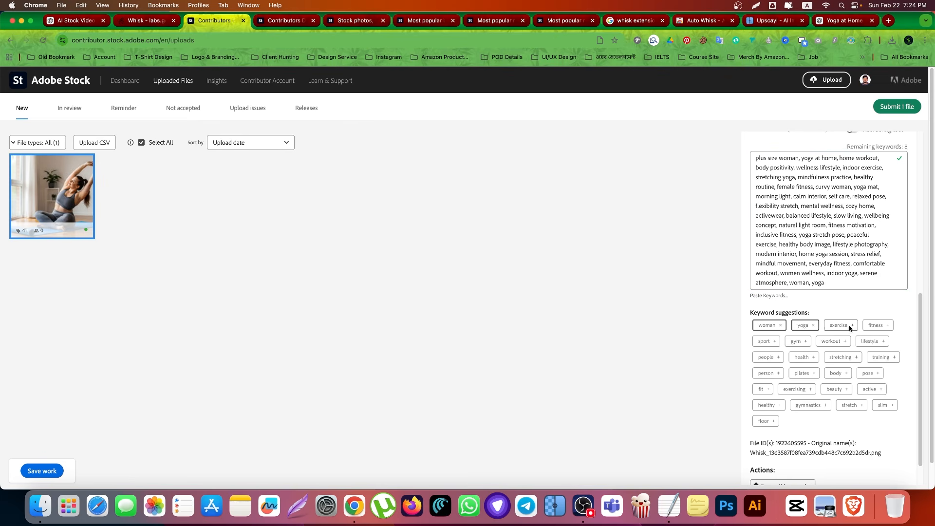
left_click(851, 327)
left_click(889, 326)
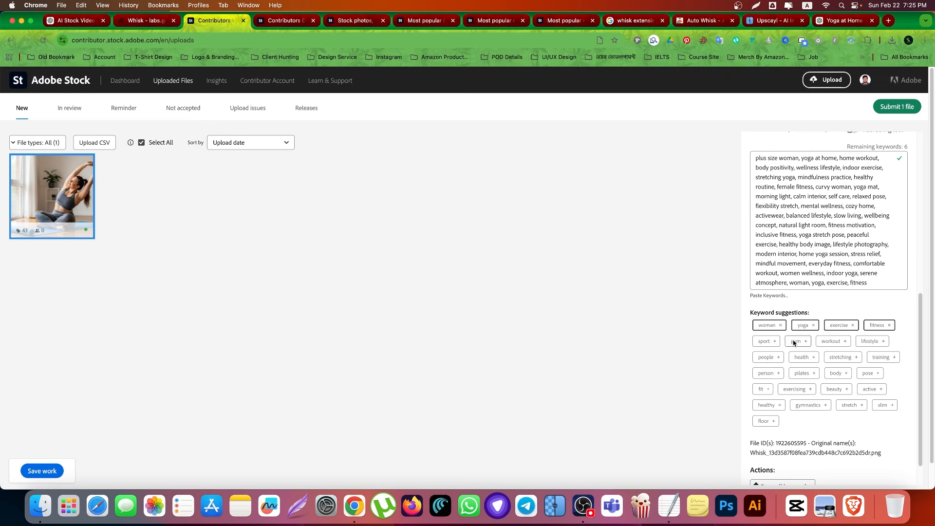
left_click(775, 342)
left_click(807, 342)
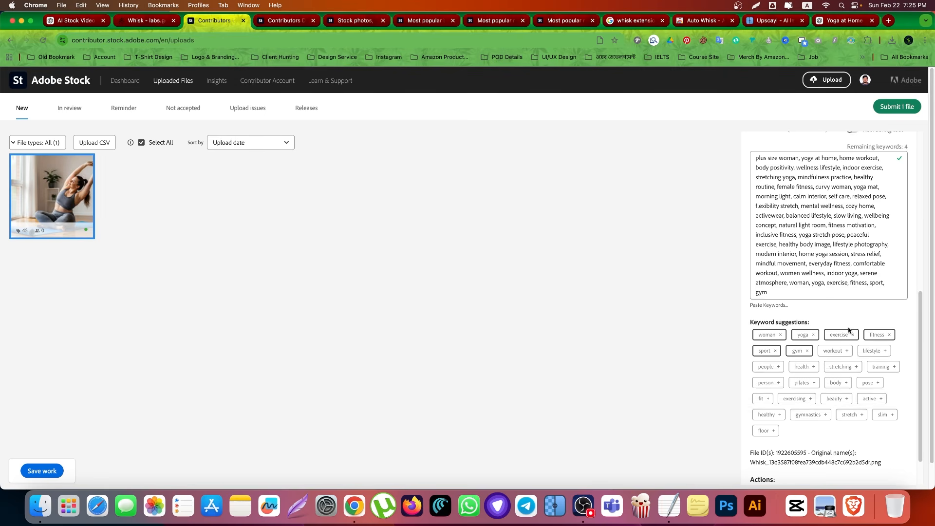
scroll(889, 267, "up", 2)
scroll(861, 390, "down", 1)
left_click(846, 404)
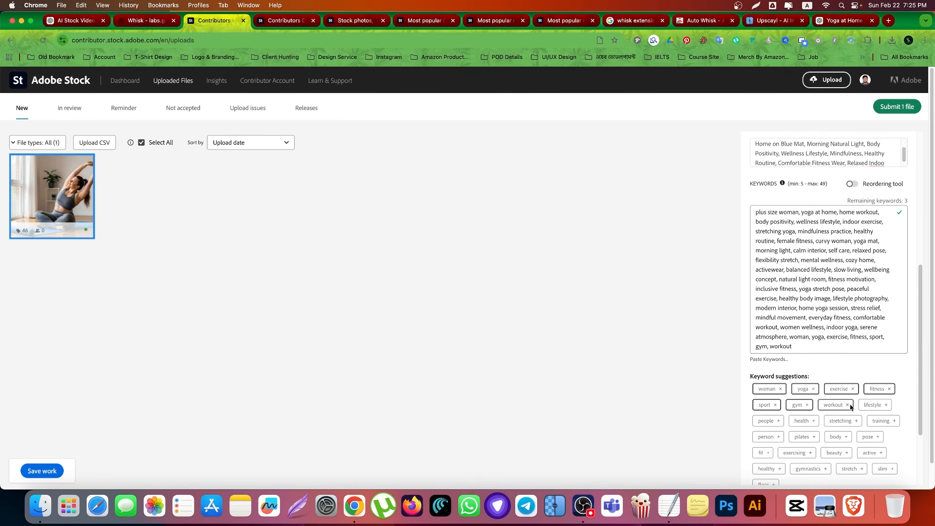
left_click(886, 405)
left_click(894, 420)
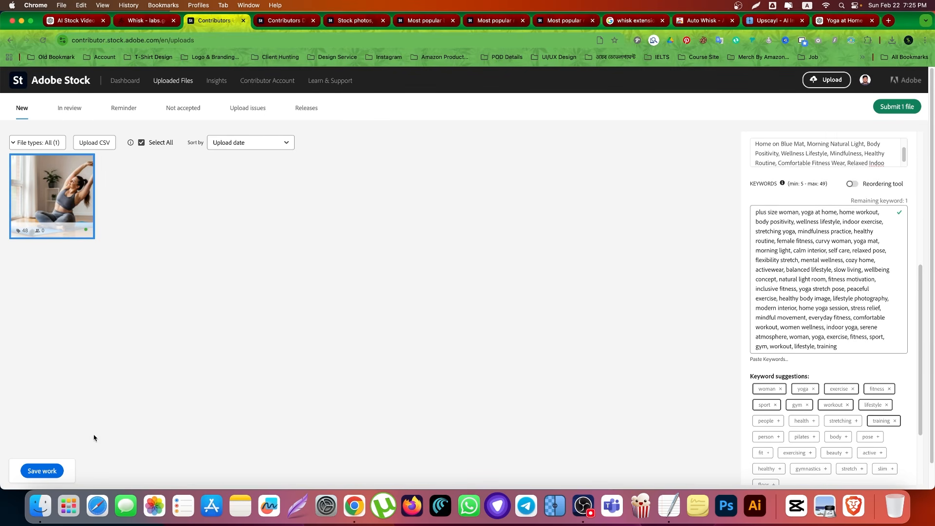
left_click(53, 470)
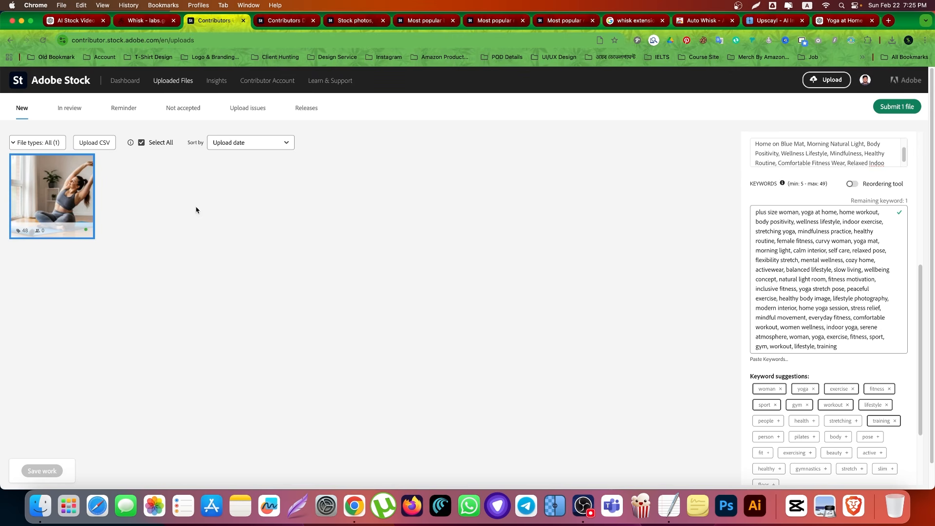
Start submitting the yoga image and accept both statements in the terms and conditions.
left_click(888, 108)
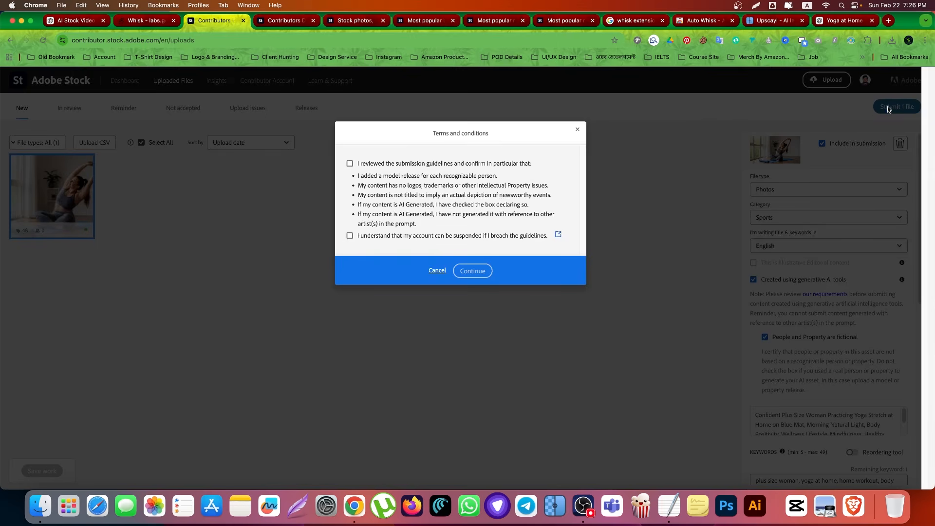
left_click(370, 237)
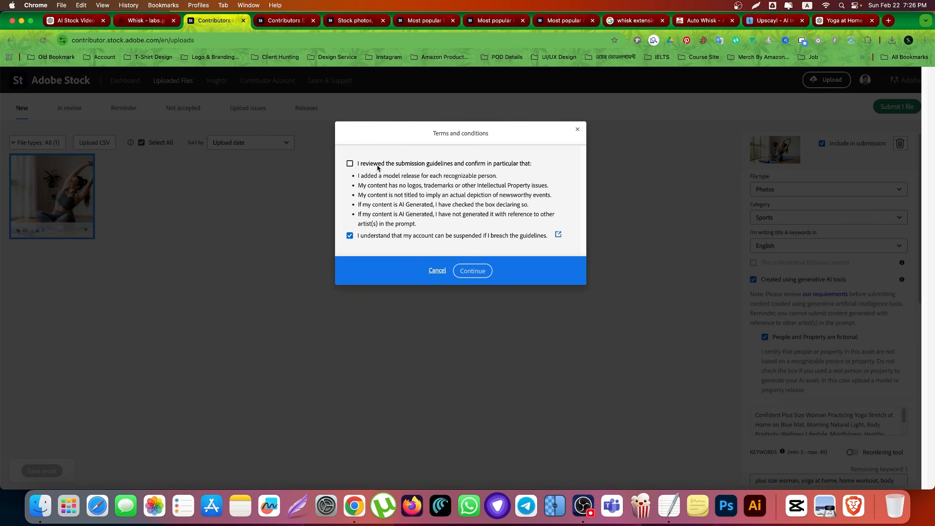
left_click(378, 165)
left_click(473, 271)
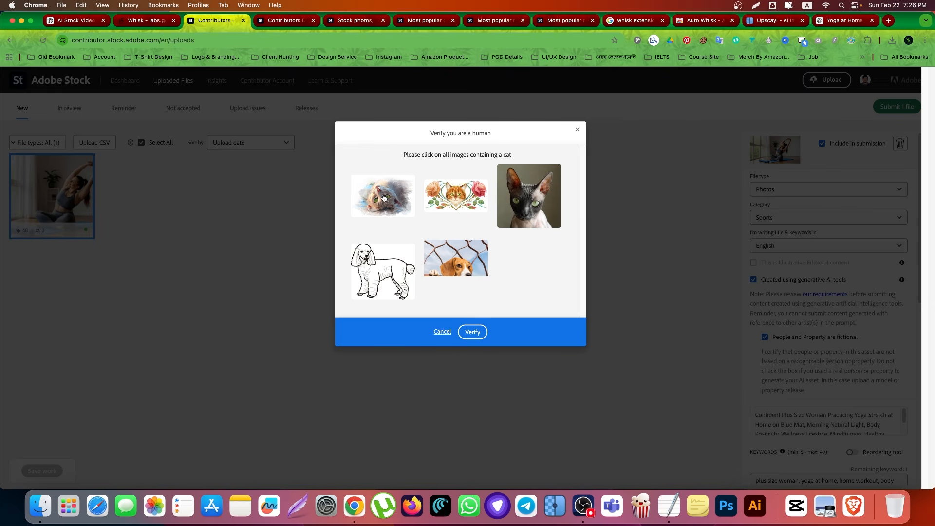
Complete the human verification by selecting every cat image, and submit the yoga image for review.
left_click(384, 197)
left_click(451, 199)
left_click(519, 204)
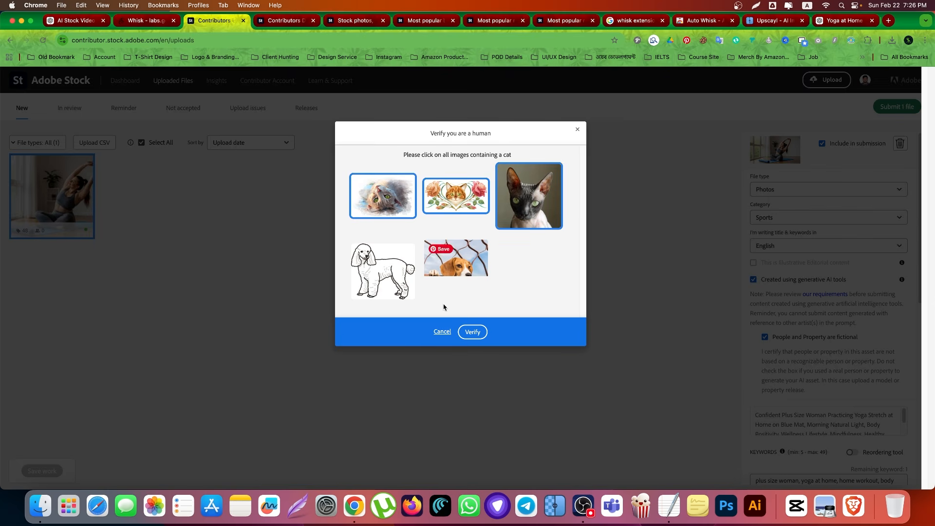
left_click(473, 332)
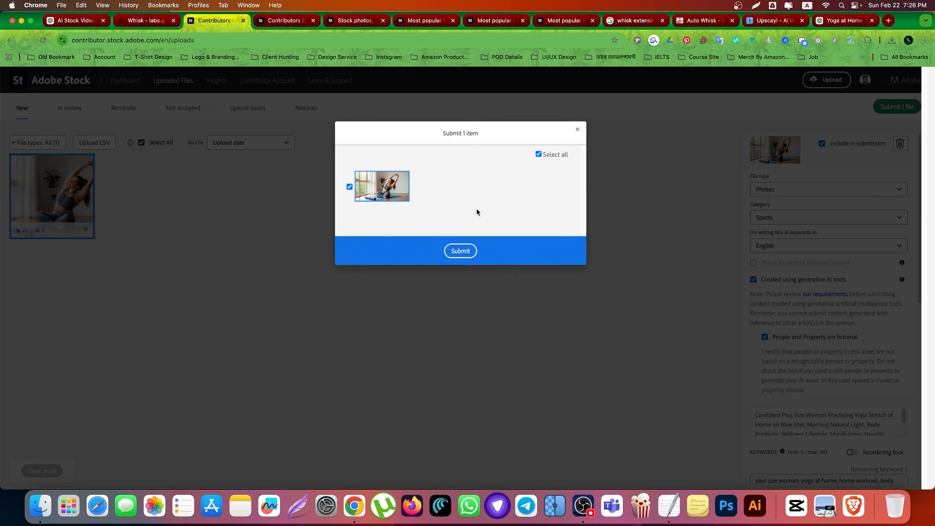
left_click(468, 251)
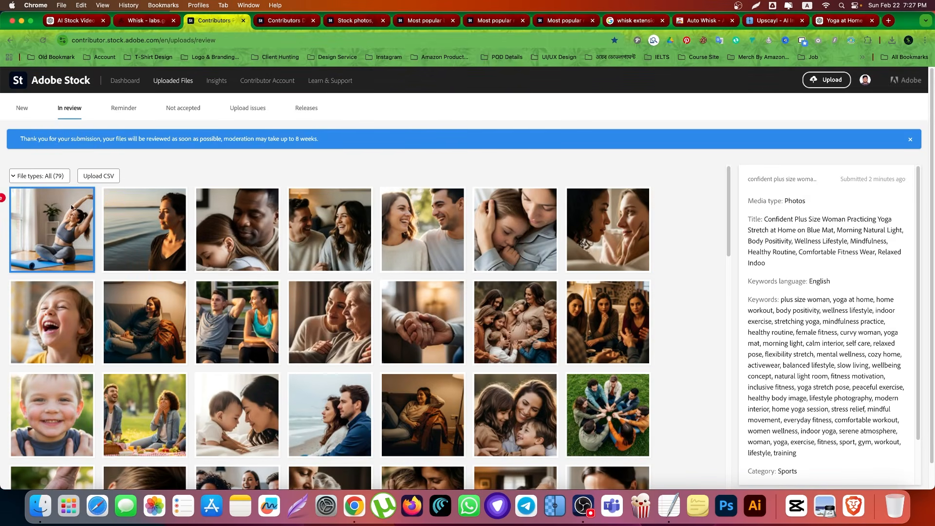
Look through the files in review and check the submission time of the laughing couple image.
scroll(221, 250, "down", 5)
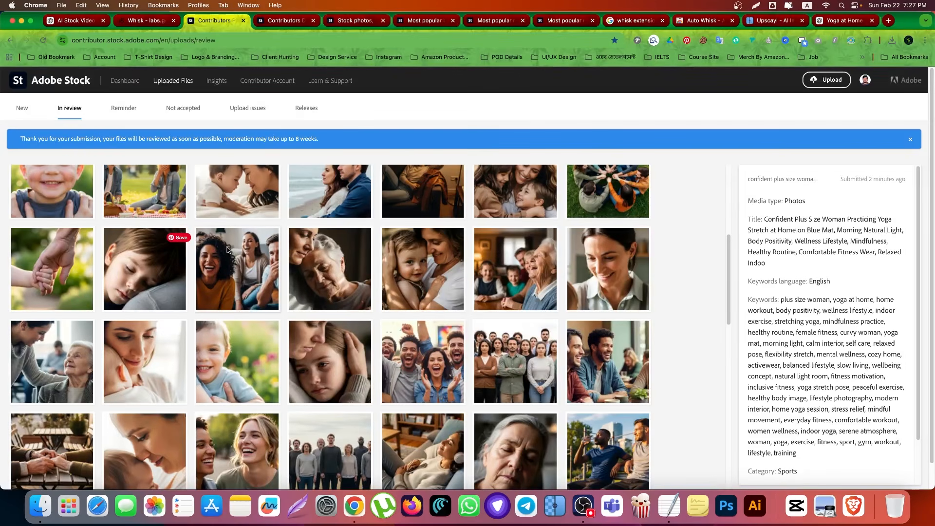
scroll(227, 249, "down", 5)
scroll(251, 242, "down", 5)
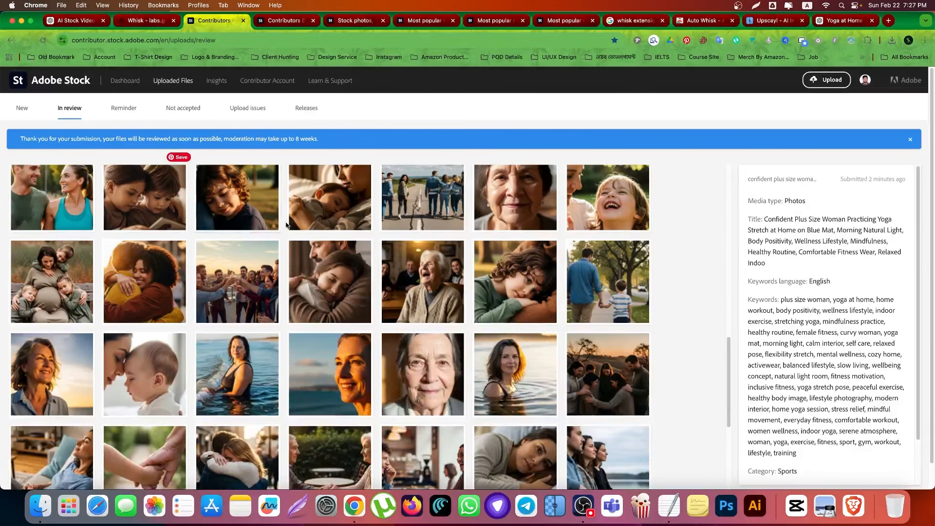
scroll(287, 225, "up", 15)
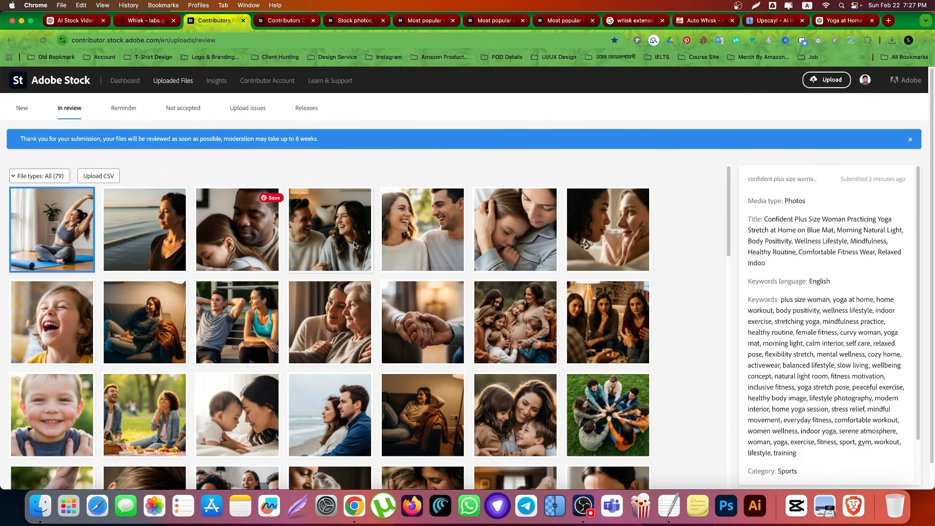
left_click(355, 245)
triple_click(846, 182)
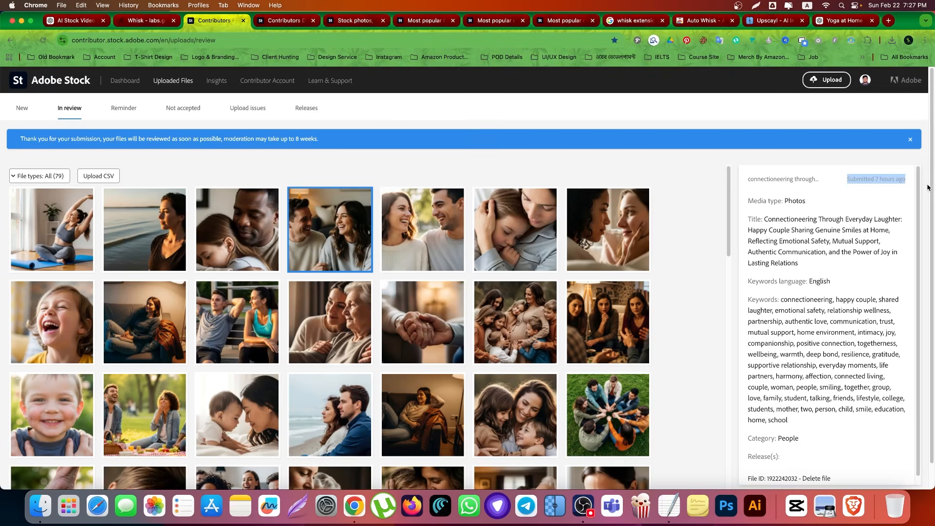
Look at the contributor portfolio, and browse Adobe Stock's popular clipart categories from Arrow Clipart back up to Heart Clipart.
left_click(283, 25)
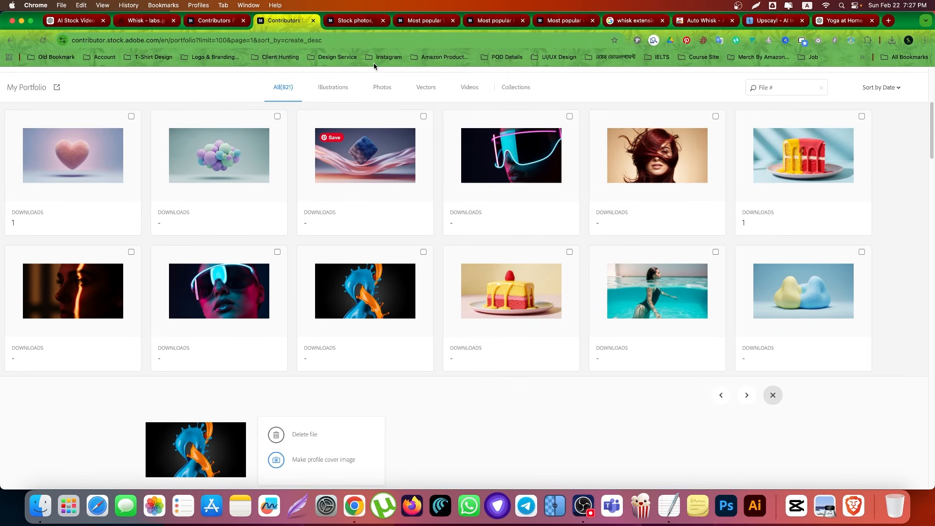
left_click(480, 20)
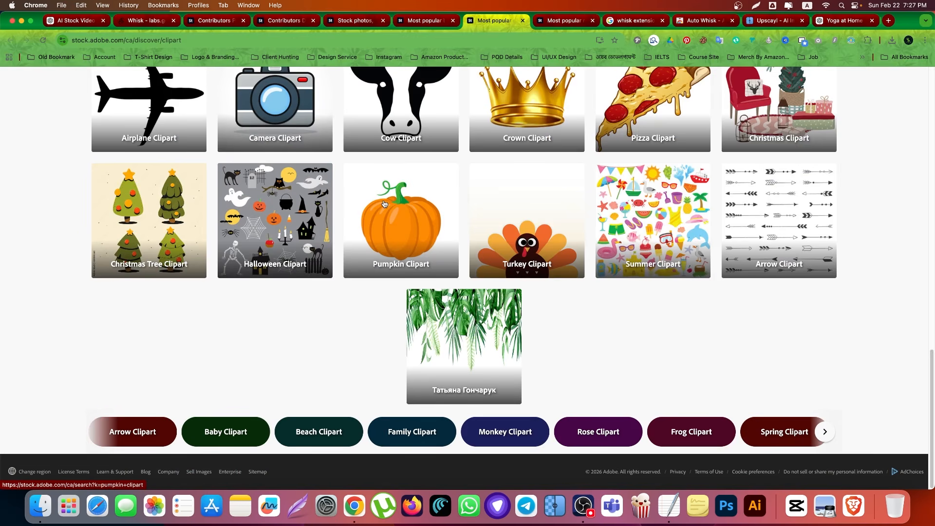
scroll(385, 204, "up", 3)
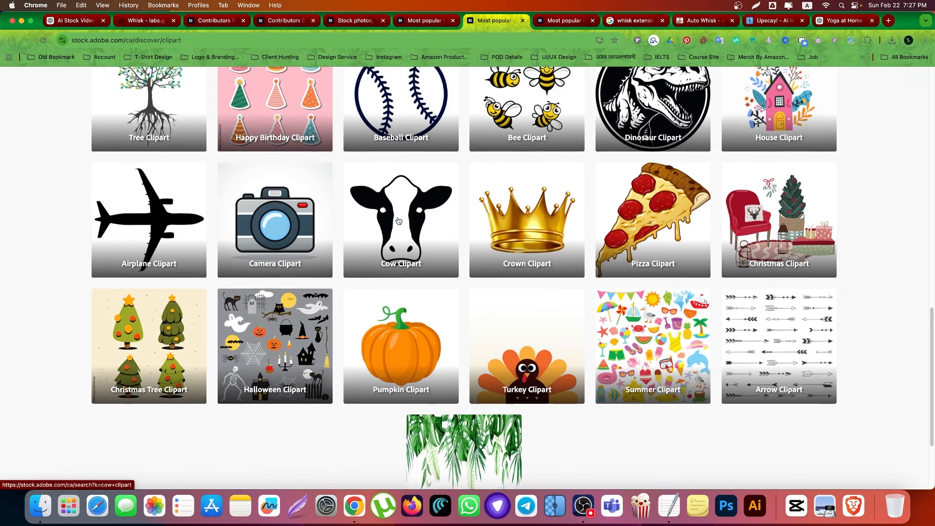
scroll(398, 221, "up", 4)
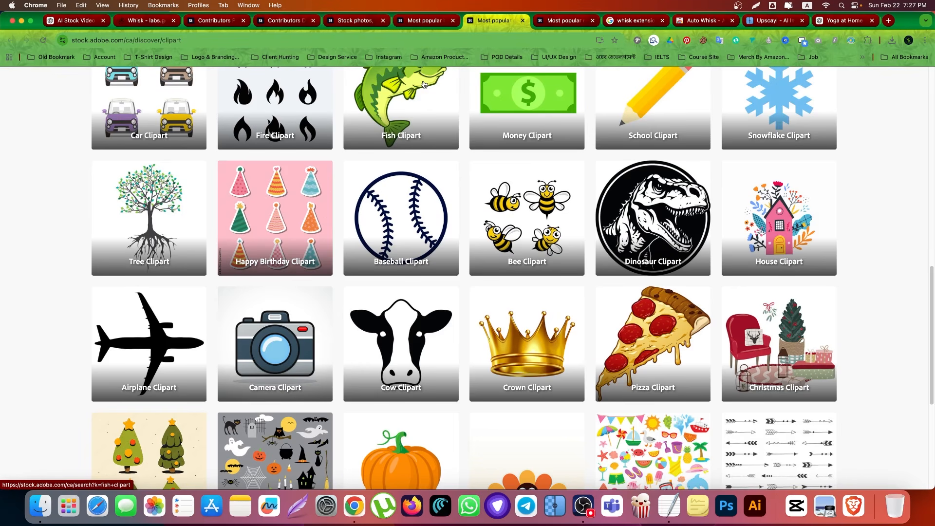
scroll(405, 186, "up", 5)
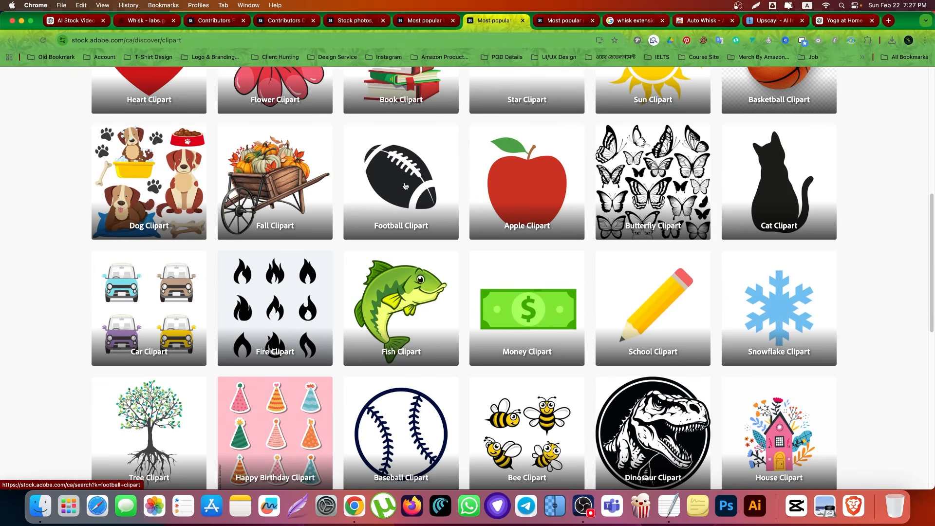
scroll(406, 186, "up", 2)
scroll(542, 188, "up", 2)
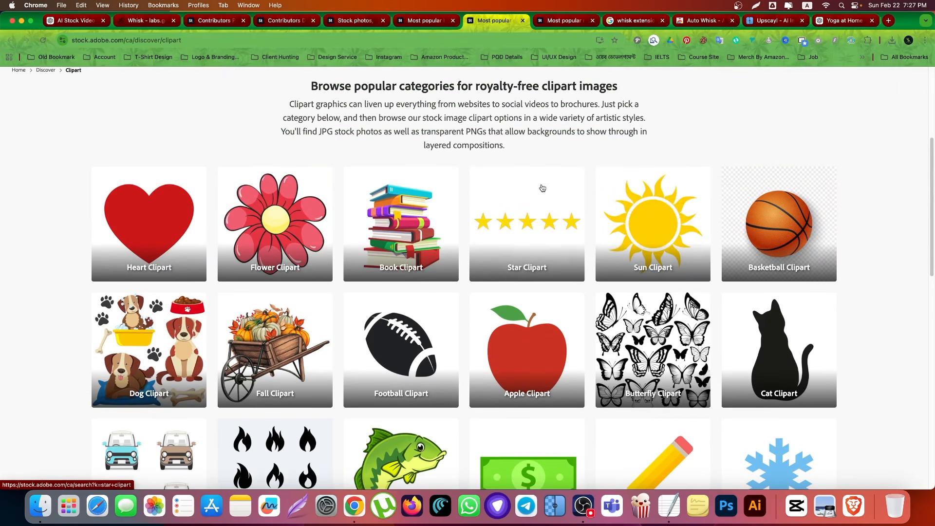